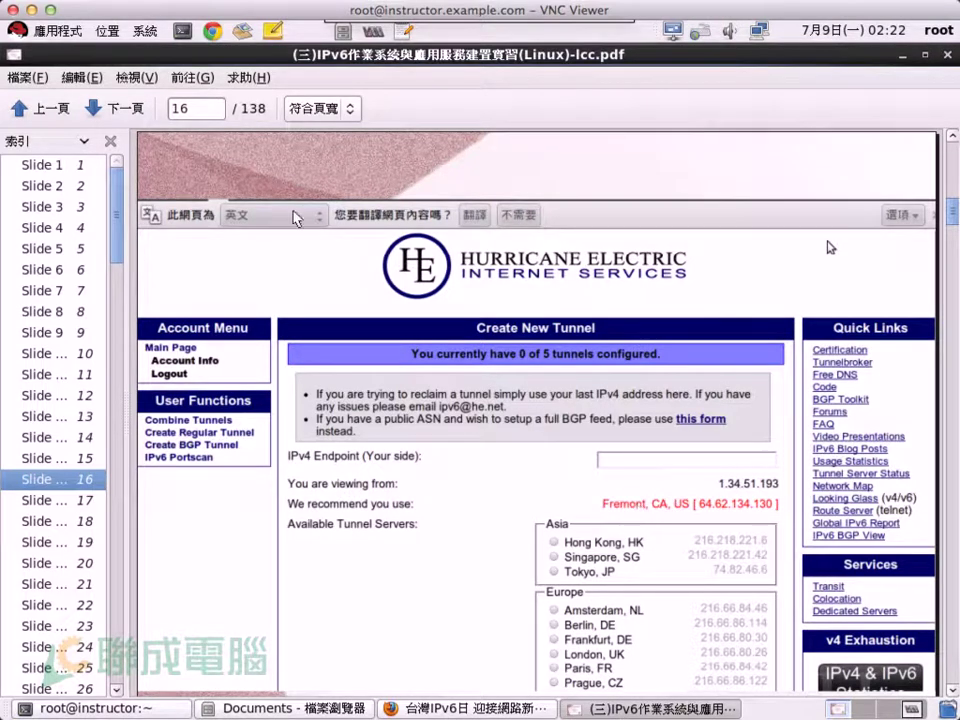
Step: Advance Evince to slide 17, showing the tunnel's endpoints, DNS resolvers and routed /64 prefix
{"action": "left_click", "coordinate": [109, 111]}
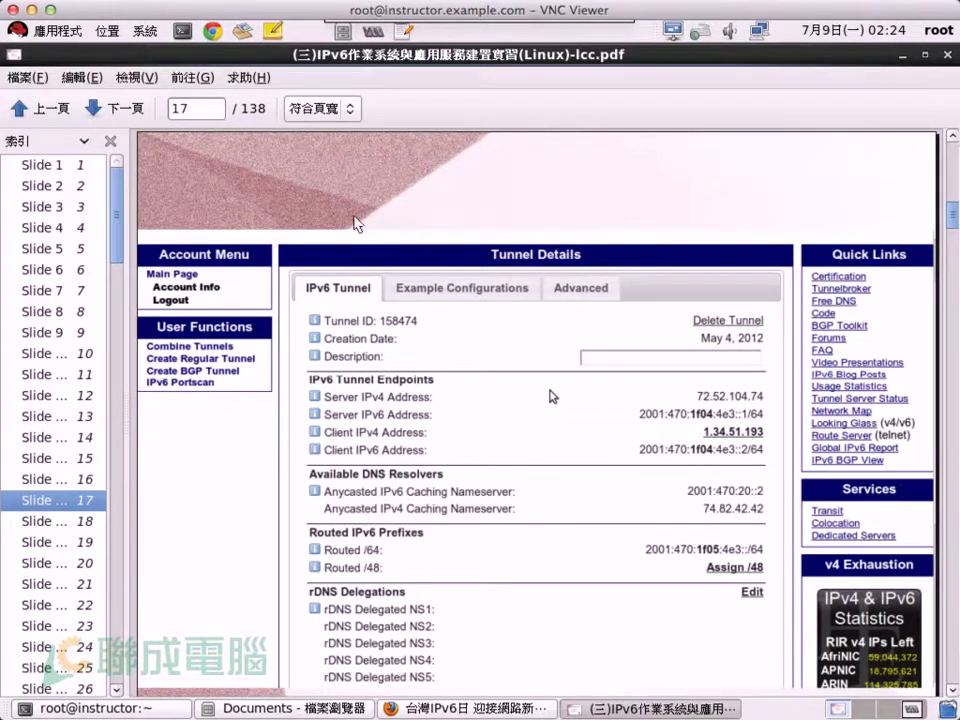
Step: Step through slides 18 and 19 to slide 20, which lists the tunnel setup commands
{"action": "left_click", "coordinate": [110, 105]}
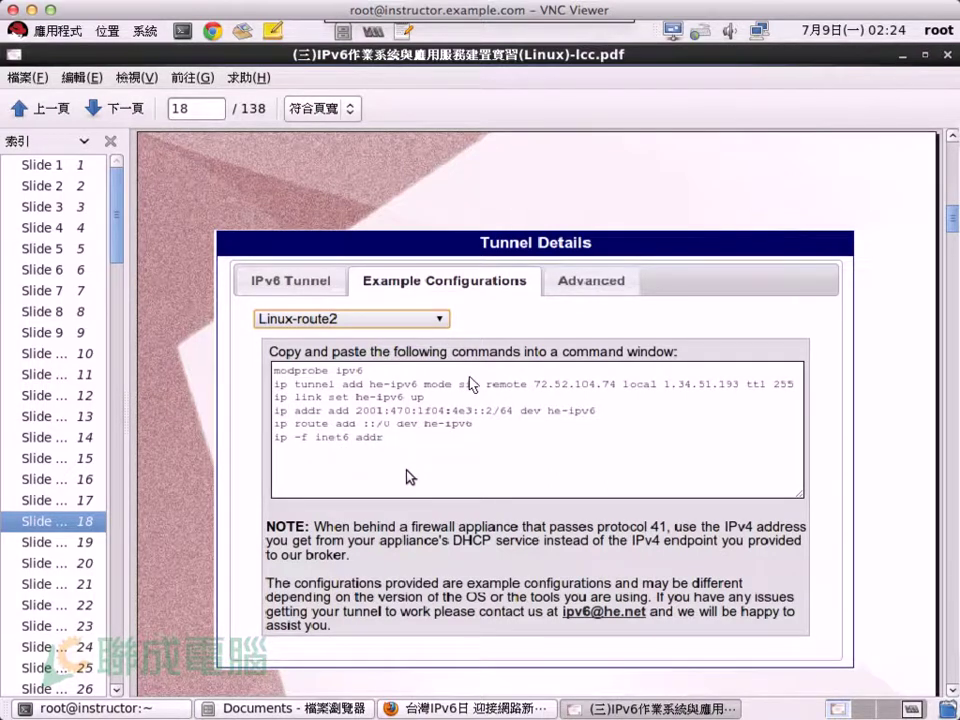
{"action": "left_click", "coordinate": [125, 107]}
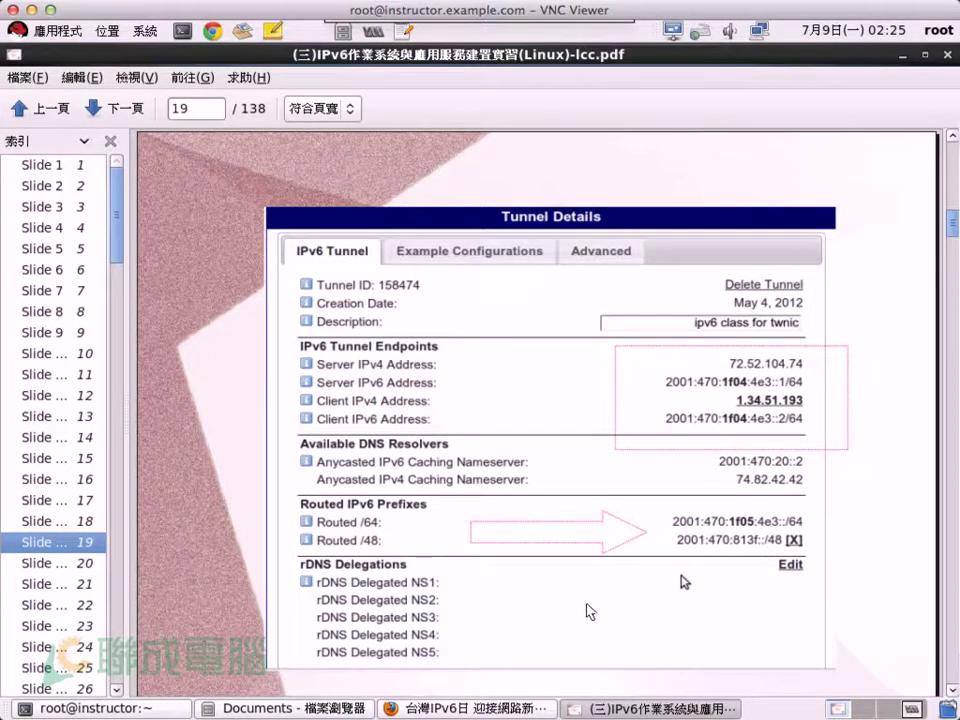
{"action": "left_click", "coordinate": [95, 110]}
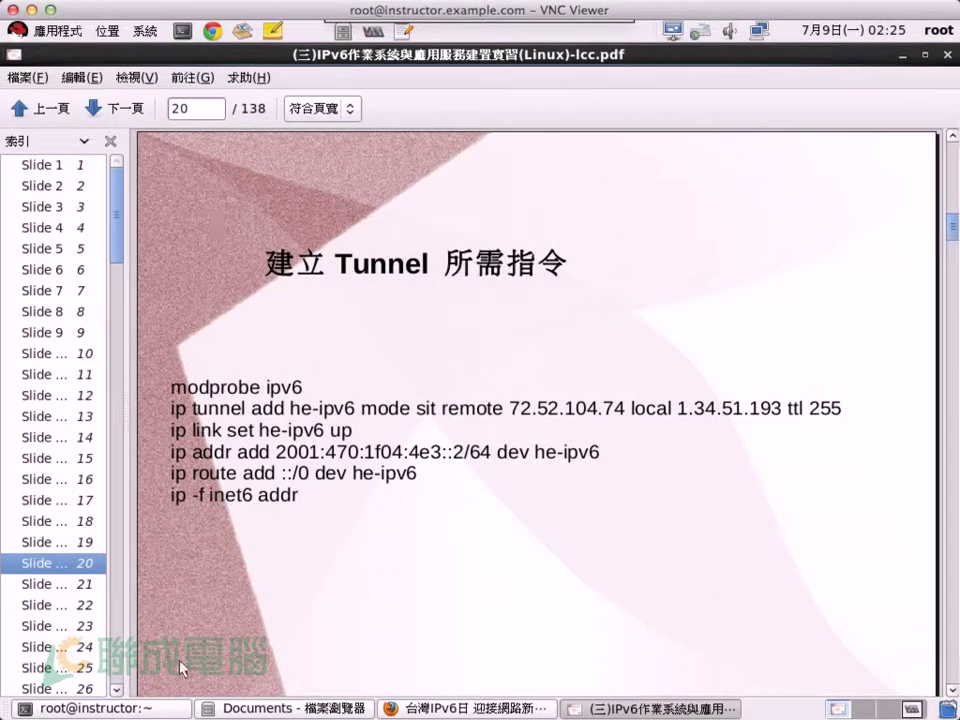
{"action": "left_click", "coordinate": [449, 706]}
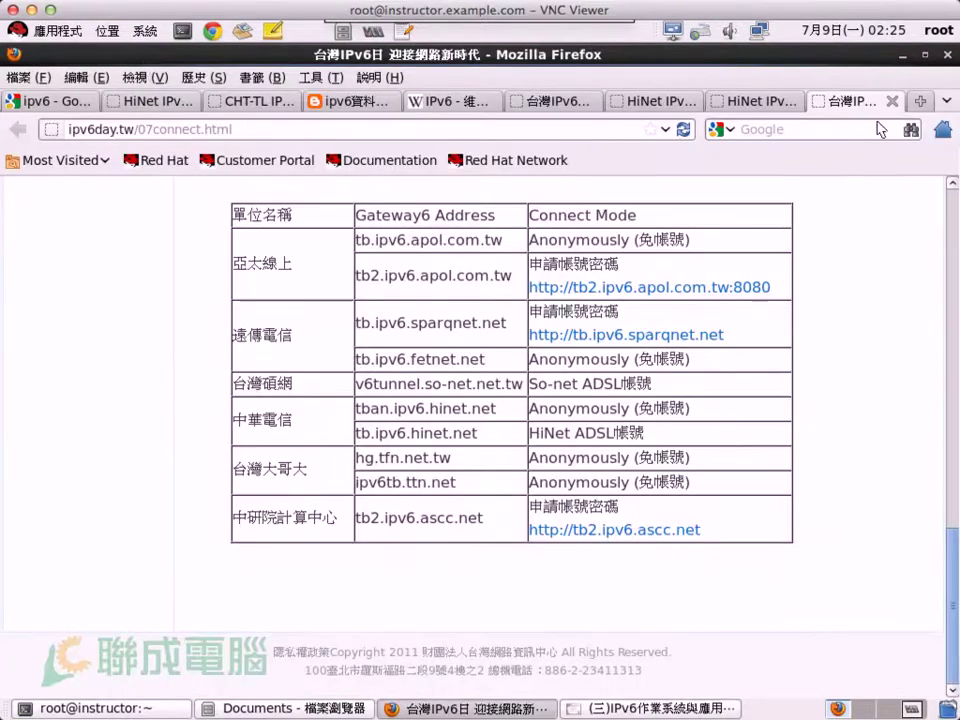
{"action": "left_click", "coordinate": [921, 101]}
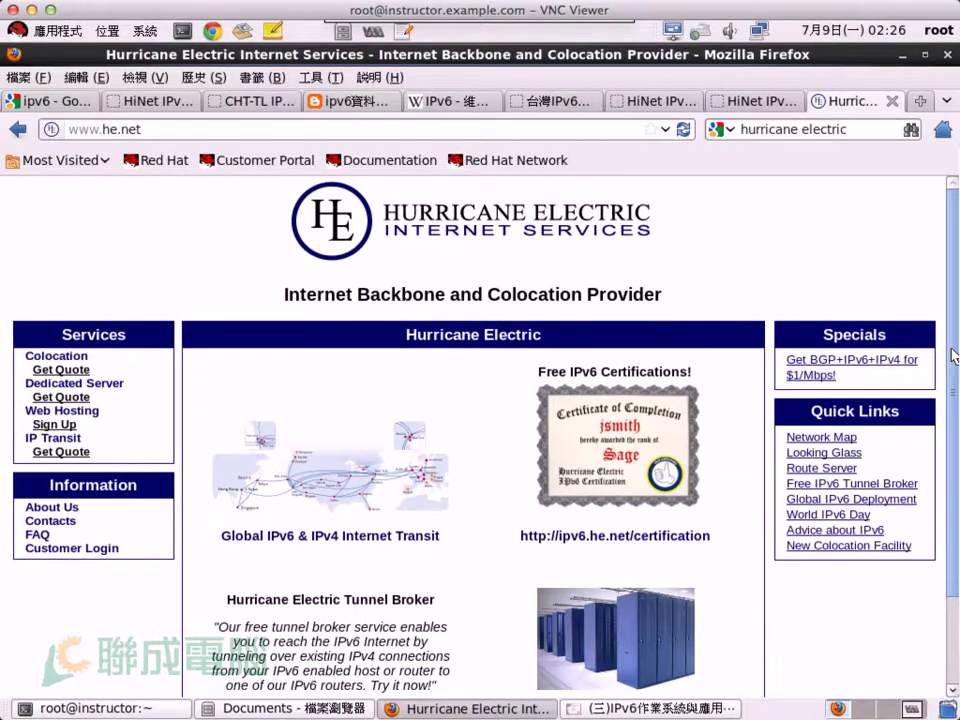
{"action": "left_click_drag", "start_coordinate": [953, 355], "coordinate": [952, 456]}
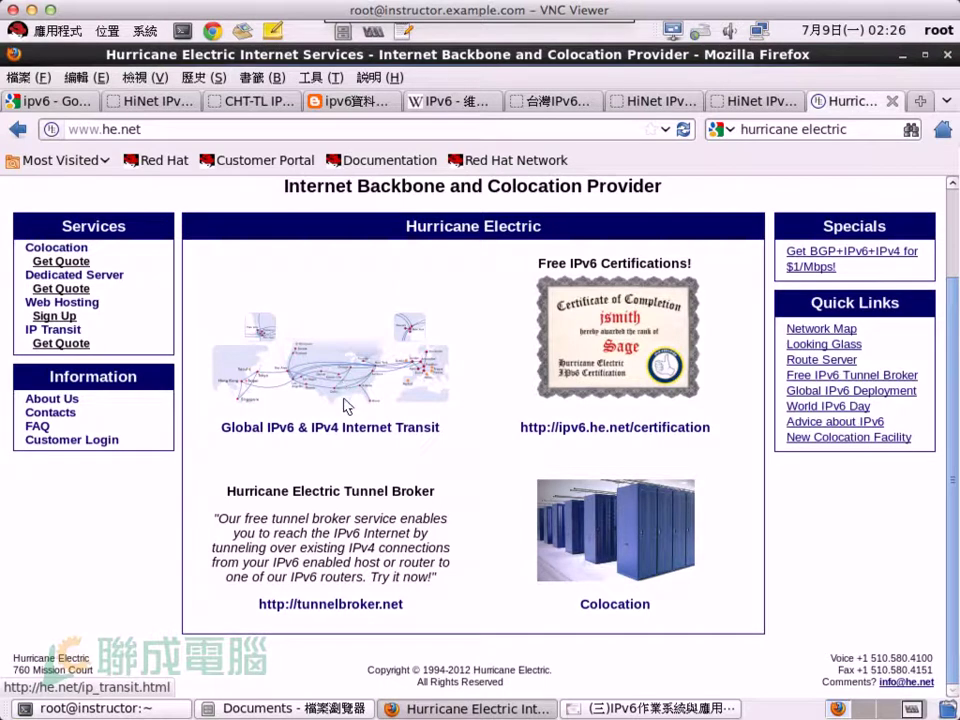
{"action": "left_click", "coordinate": [354, 432]}
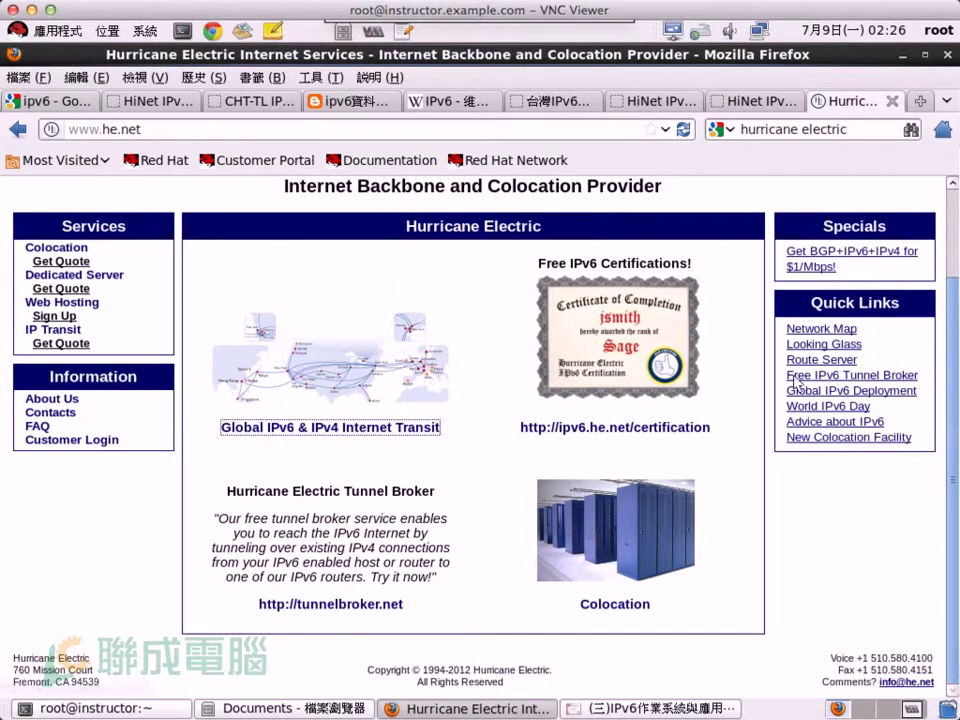
Step: Log in to the Free IPv6 Tunnel Broker, decline saving the password, and start a regular tunnel
{"action": "left_click", "coordinate": [856, 376]}
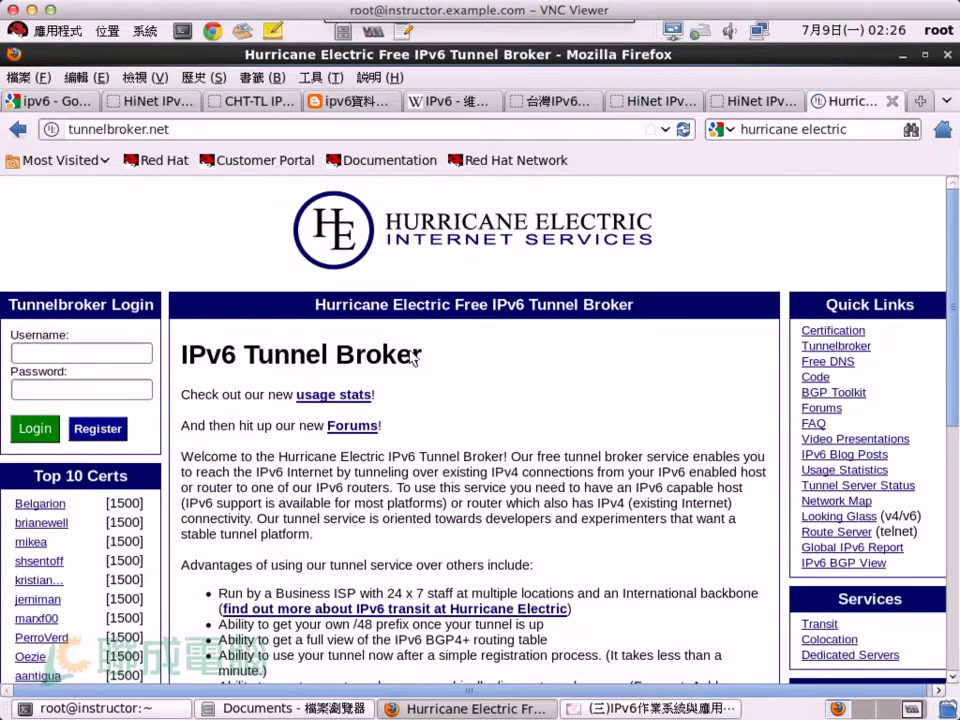
{"action": "left_click", "coordinate": [67, 353]}
{"action": "left_click", "coordinate": [32, 426]}
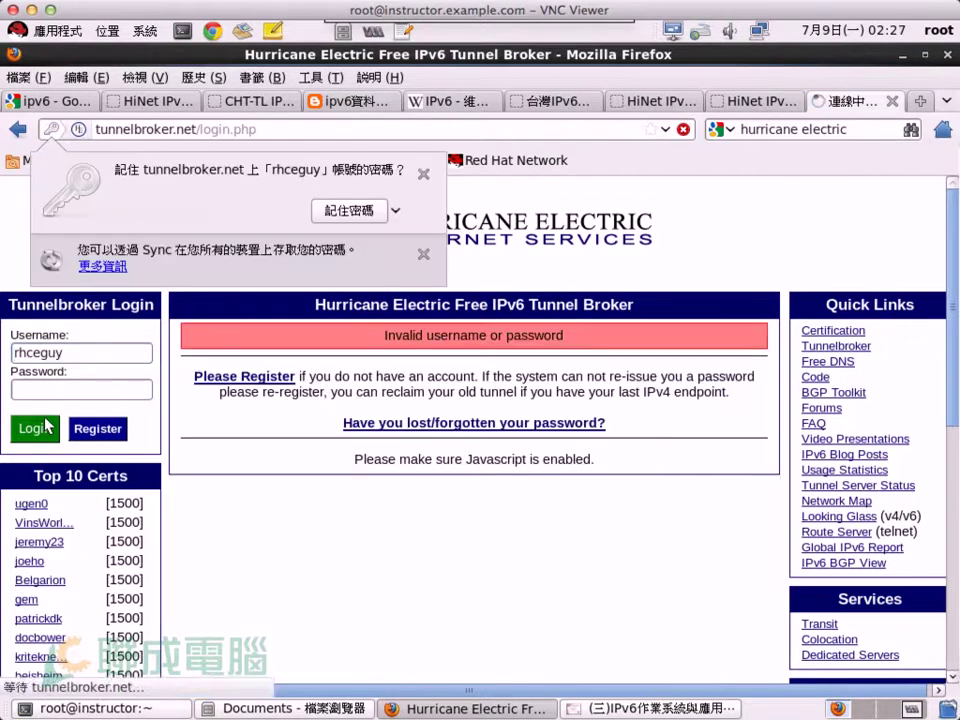
{"action": "left_click", "coordinate": [470, 424]}
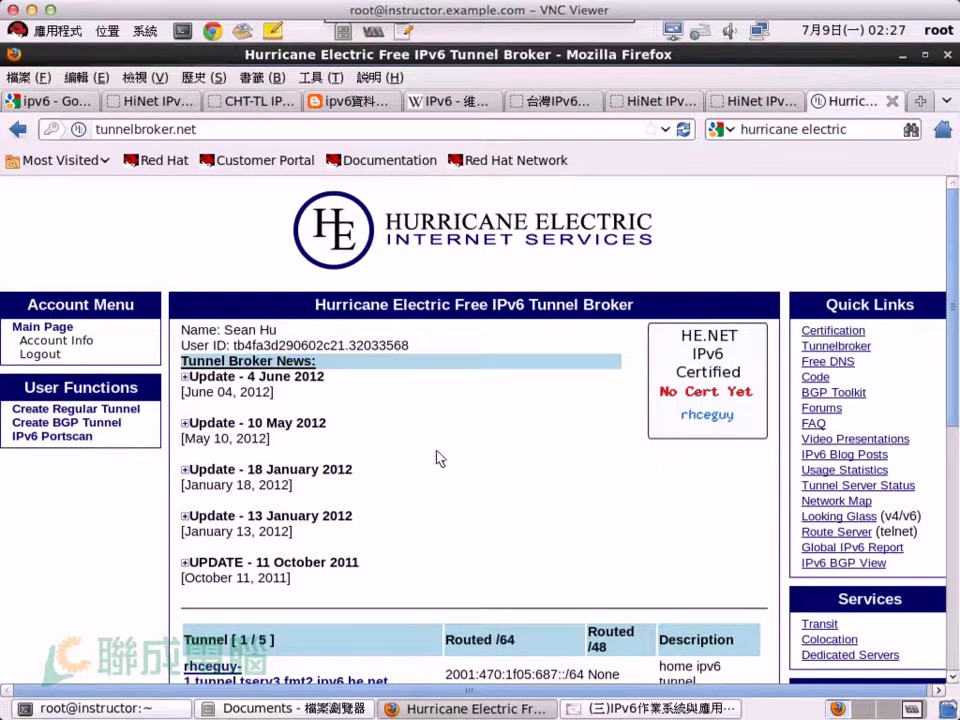
{"action": "left_click", "coordinate": [88, 418]}
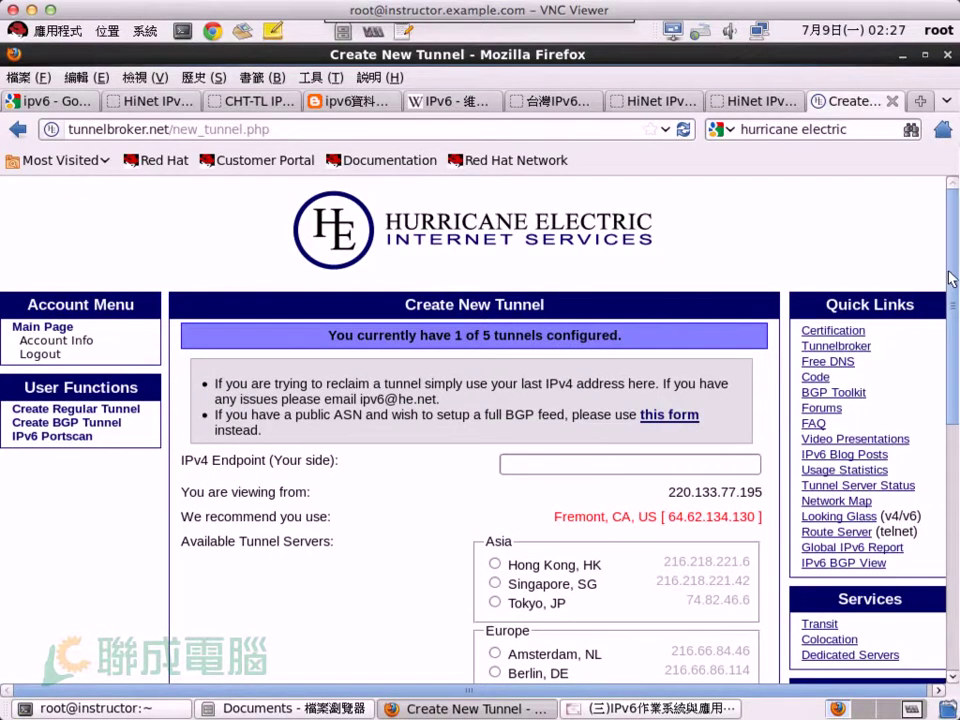
Step: Keep the Fremont, CA tunnel server and submit Create Tunnel with the IPv4 endpoint left empty
{"action": "left_click_drag", "start_coordinate": [951, 281], "coordinate": [945, 353]}
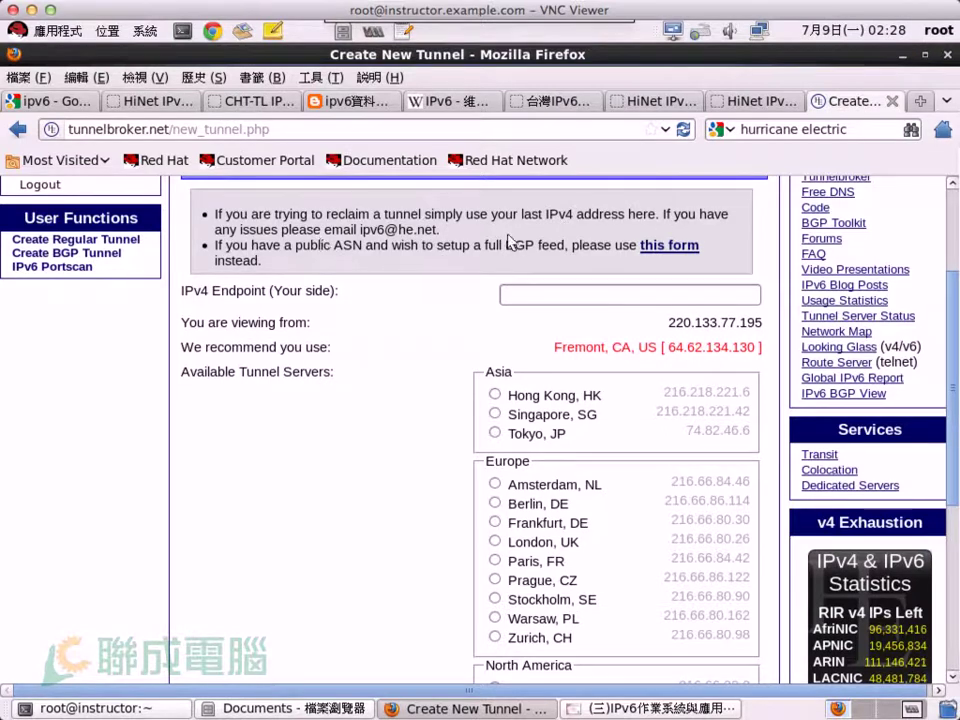
{"action": "left_click", "coordinate": [549, 305]}
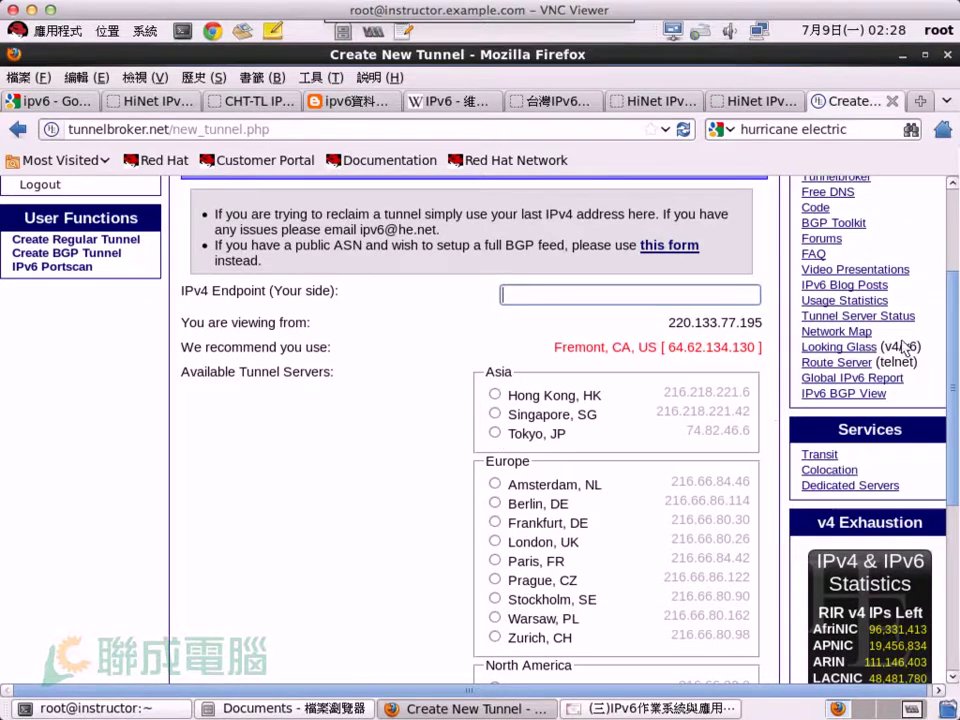
{"action": "left_click_drag", "start_coordinate": [955, 320], "coordinate": [947, 412]}
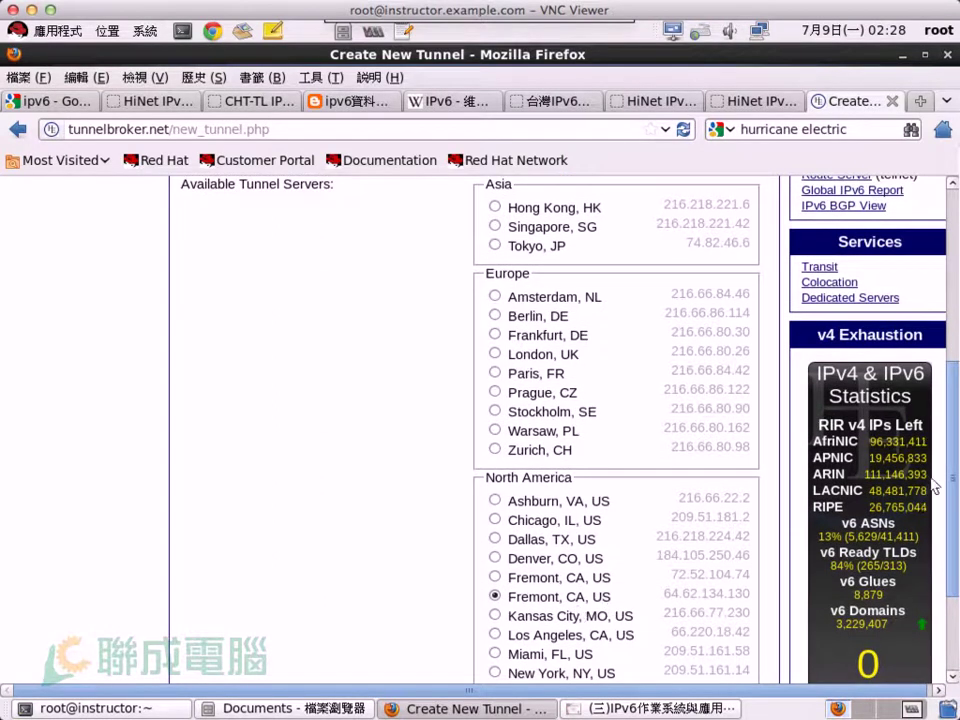
{"action": "scroll", "coordinate": [957, 459], "scroll_direction": "up", "scroll_amount": 1}
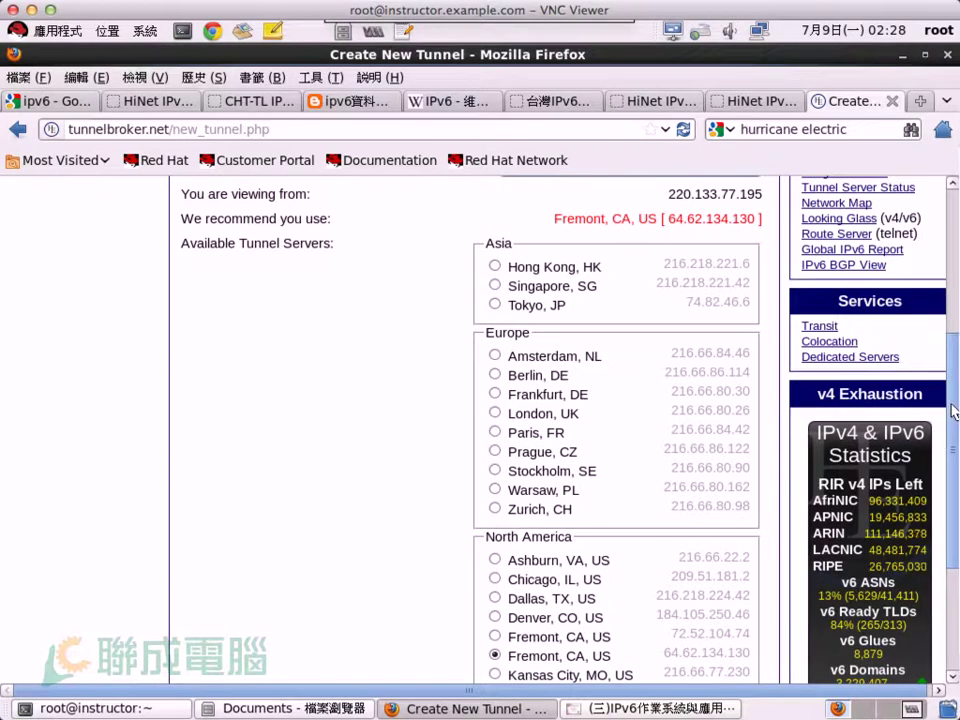
{"action": "mouse_move", "coordinate": [953, 410]}
{"action": "left_mouse_down"}
{"action": "mouse_move", "coordinate": [955, 382]}
{"action": "mouse_move", "coordinate": [953, 404]}
{"action": "left_mouse_up"}
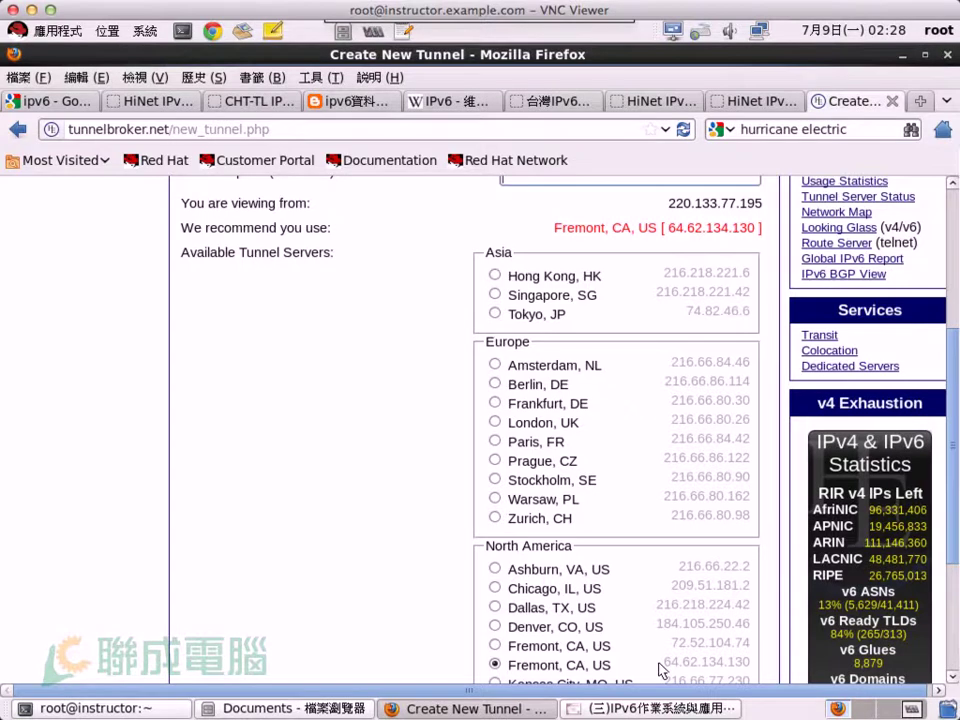
{"action": "scroll", "coordinate": [952, 484], "scroll_direction": "down", "scroll_amount": 5}
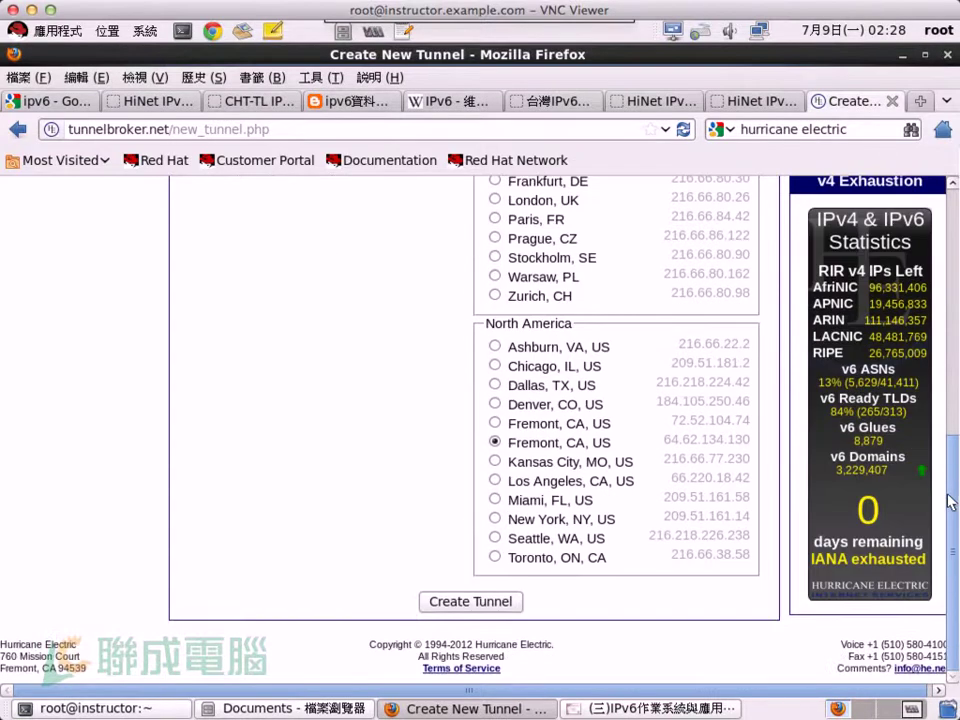
{"action": "left_click", "coordinate": [519, 602]}
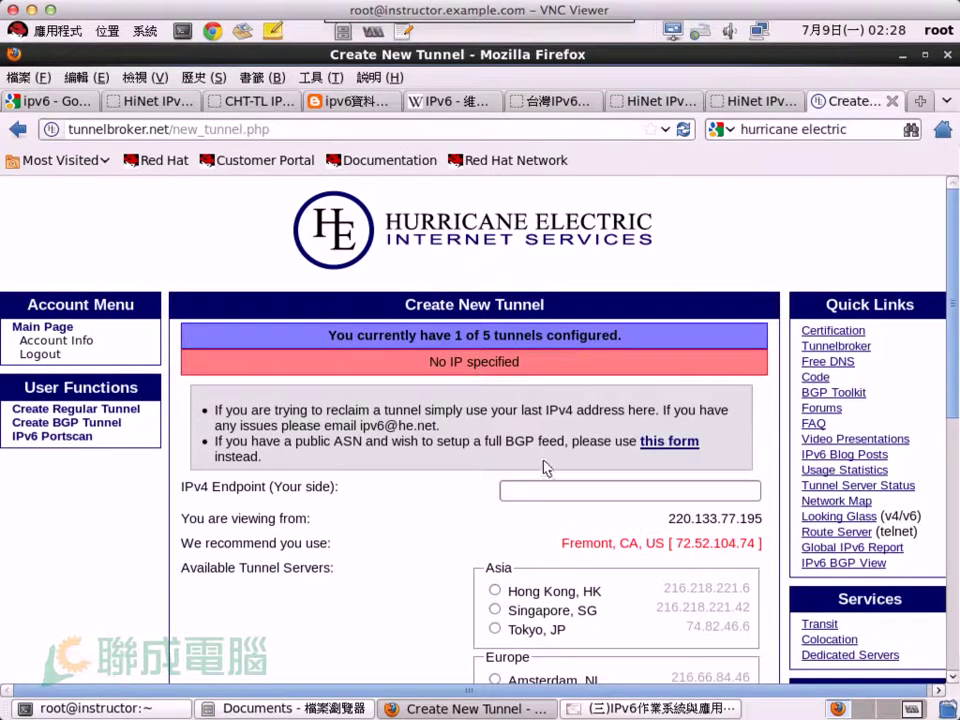
Step: Request a tunnel for IPv4 endpoint 220.133.77.195 and read the 'tunnel already exists' error
{"action": "left_click", "coordinate": [559, 492]}
{"action": "type", "text": "220.133.77.195"}
{"action": "scroll", "coordinate": [600, 560], "scroll_direction": "down", "scroll_amount": 10}
{"action": "left_click", "coordinate": [500, 625]}
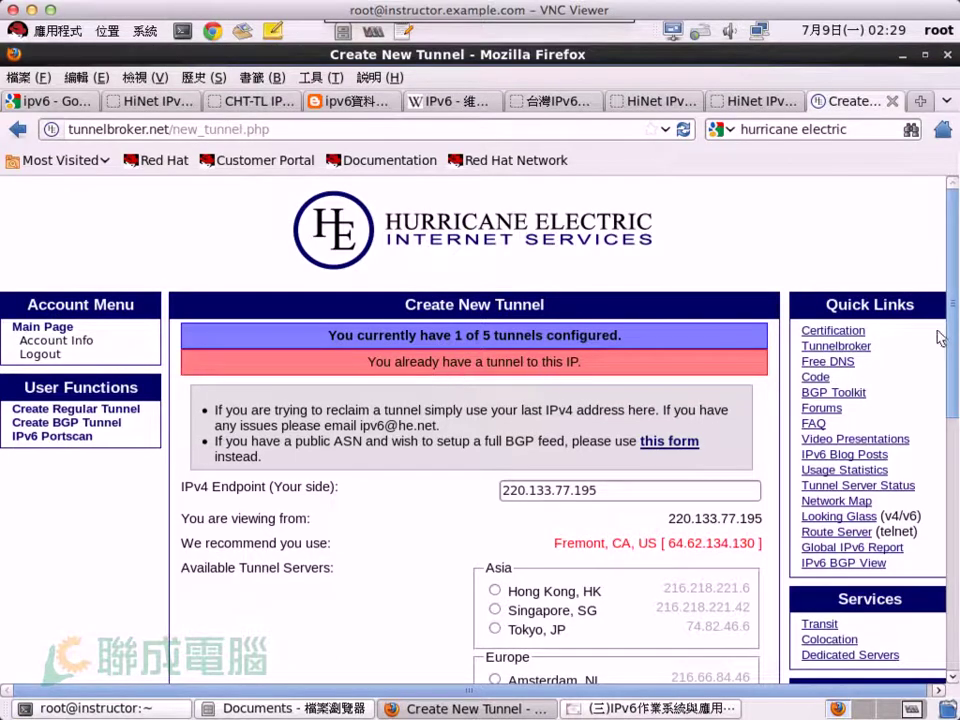
{"action": "scroll", "coordinate": [943, 400], "scroll_direction": "down", "scroll_amount": 5}
{"action": "scroll", "coordinate": [940, 490], "scroll_direction": "down", "scroll_amount": 5}
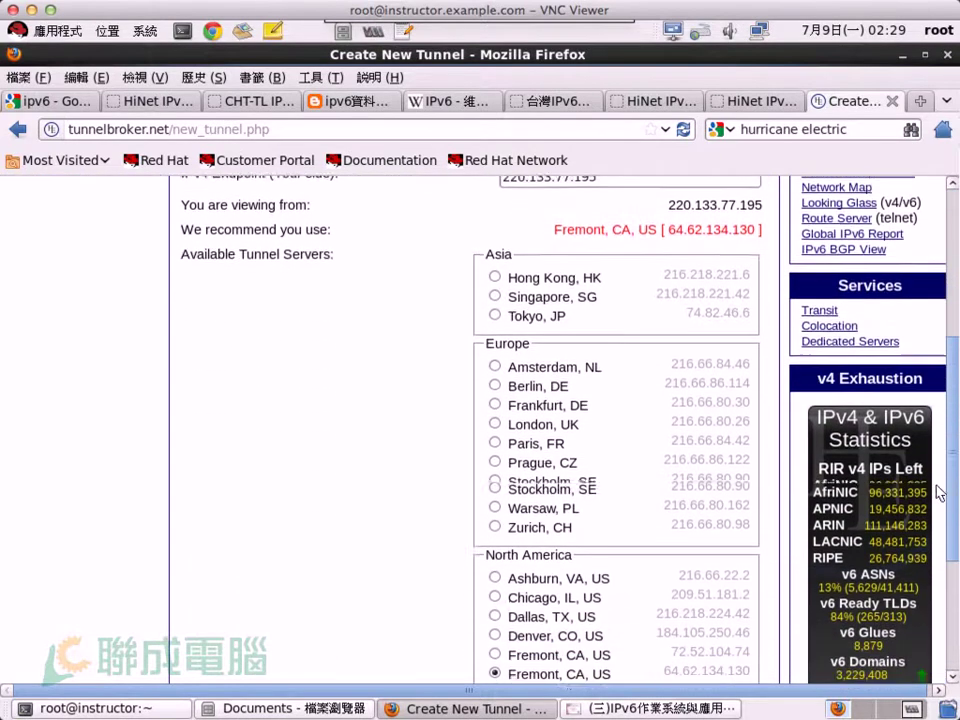
{"action": "scroll", "coordinate": [934, 497], "scroll_direction": "up", "scroll_amount": 8}
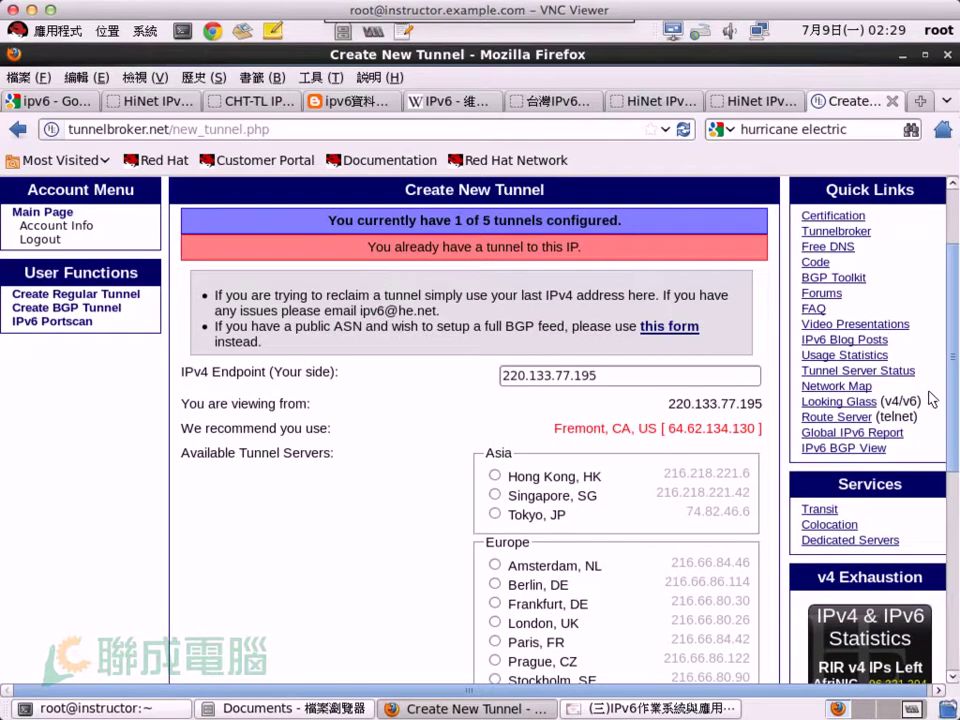
{"action": "scroll", "coordinate": [932, 399], "scroll_direction": "up", "scroll_amount": 2}
Step: Return to the main page and open the 'home ipv6 tunnel' details with nameserver 2001:470:20::2
{"action": "left_click", "coordinate": [50, 327]}
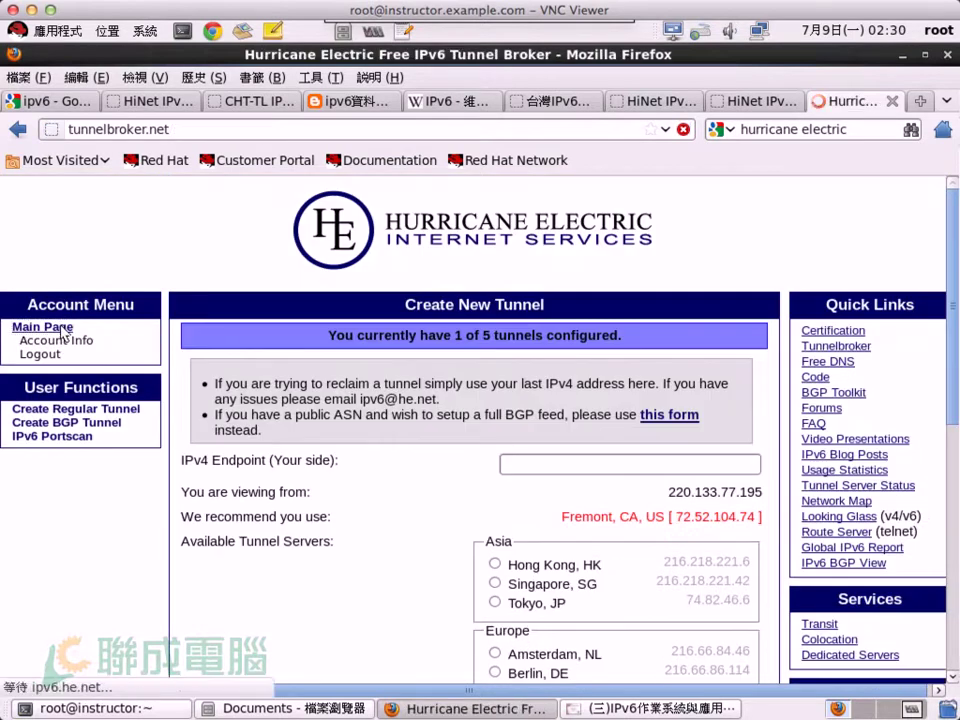
{"action": "scroll", "coordinate": [471, 491], "scroll_direction": "down", "scroll_amount": 3}
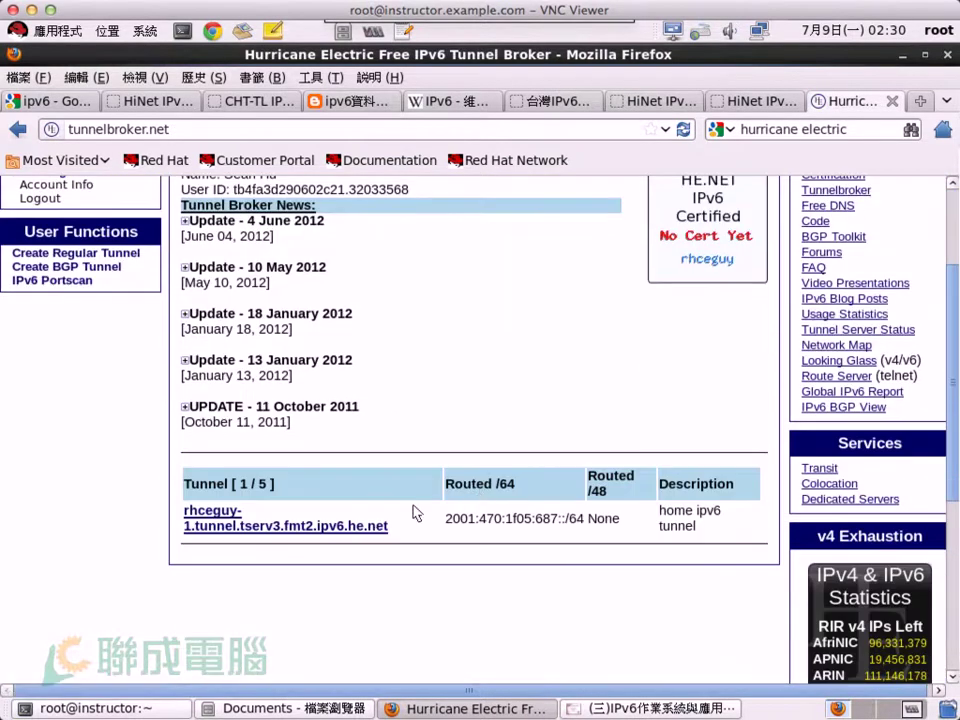
{"action": "left_click", "coordinate": [322, 534]}
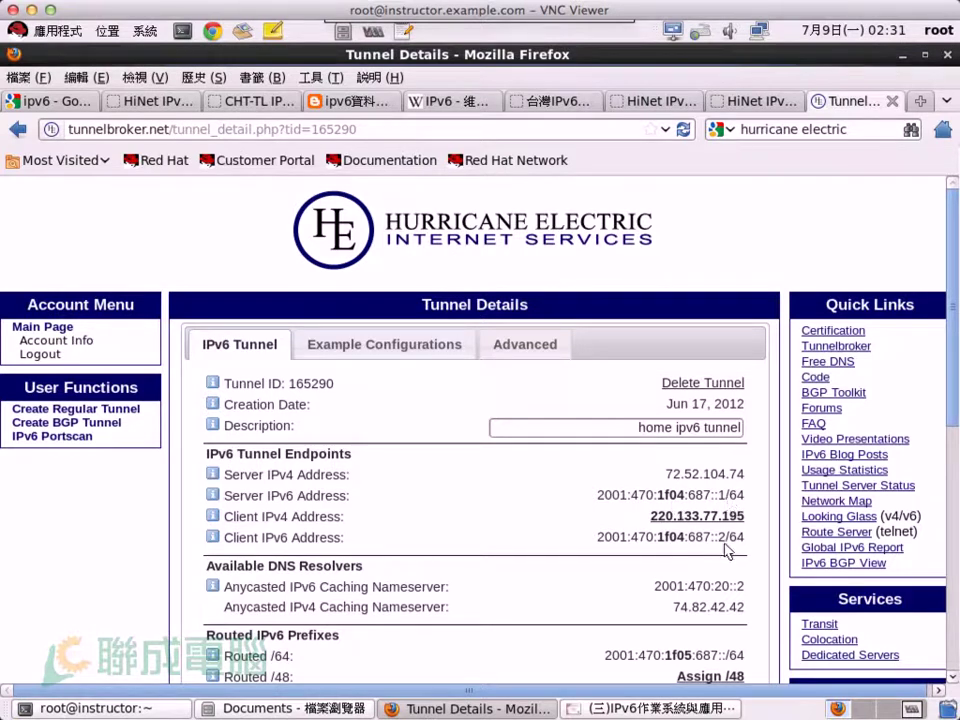
{"action": "scroll", "coordinate": [720, 557], "scroll_direction": "down", "scroll_amount": 3}
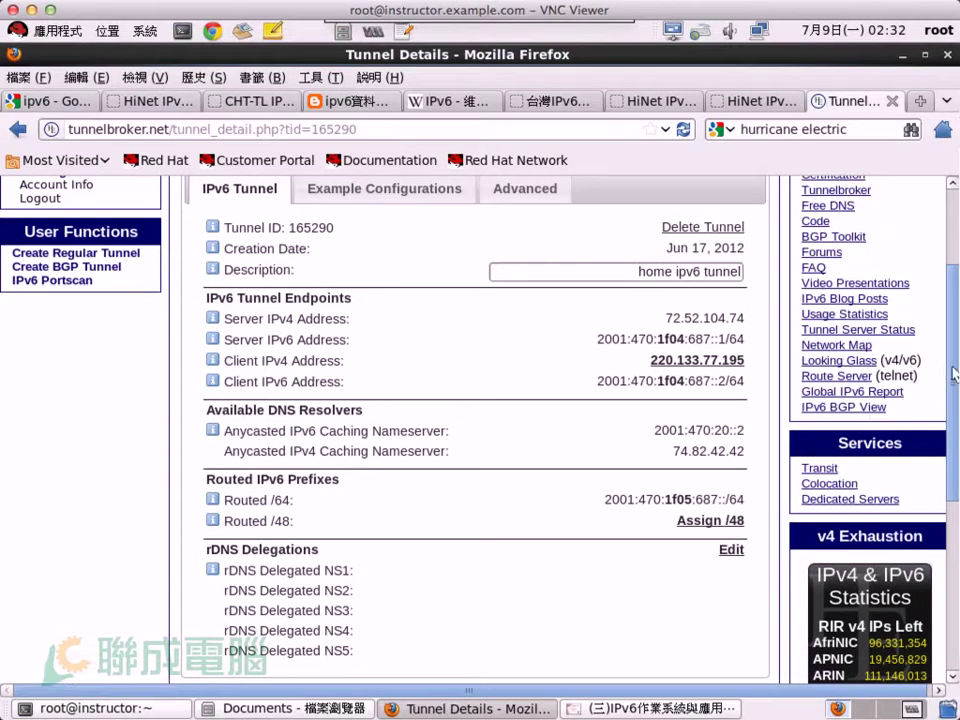
{"action": "mouse_move", "coordinate": [950, 368]}
{"action": "left_mouse_down"}
{"action": "mouse_move", "coordinate": [949, 461]}
{"action": "mouse_move", "coordinate": [945, 290]}
{"action": "left_mouse_up"}
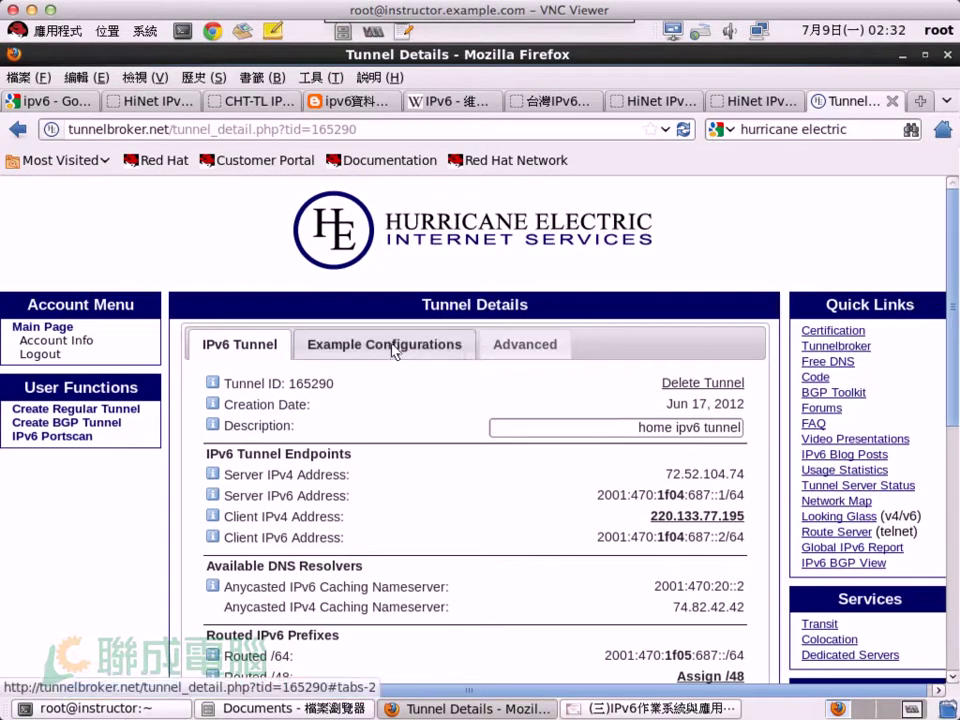
Step: Show the tunnel's Linux-route2 example configuration commands, then bring the root terminal forward
{"action": "left_click", "coordinate": [394, 347]}
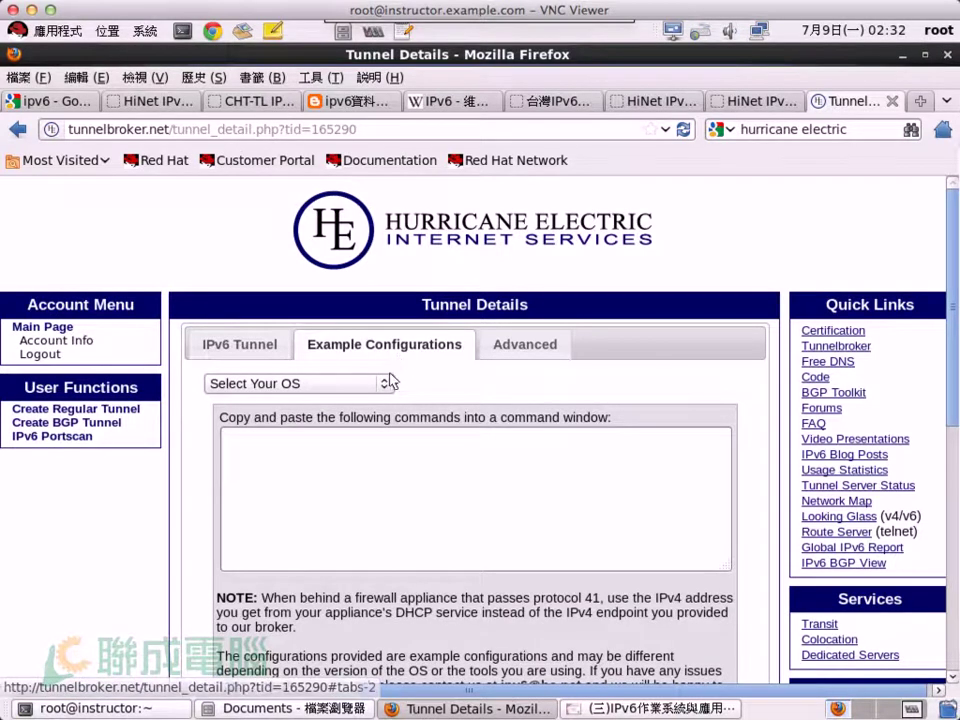
{"action": "left_click", "coordinate": [386, 383]}
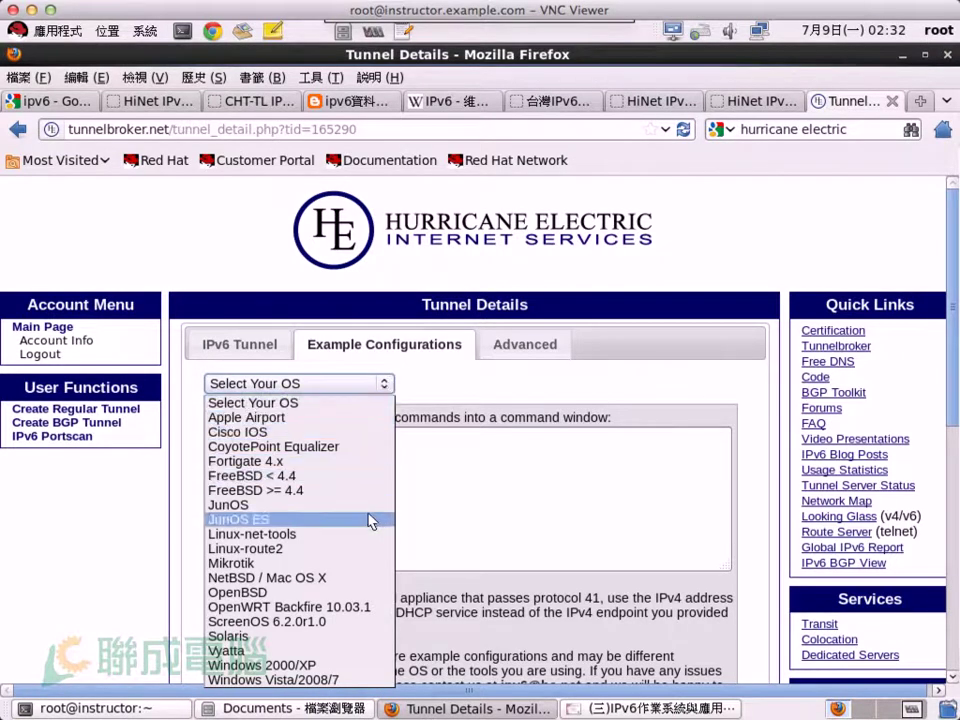
{"action": "left_click", "coordinate": [362, 552]}
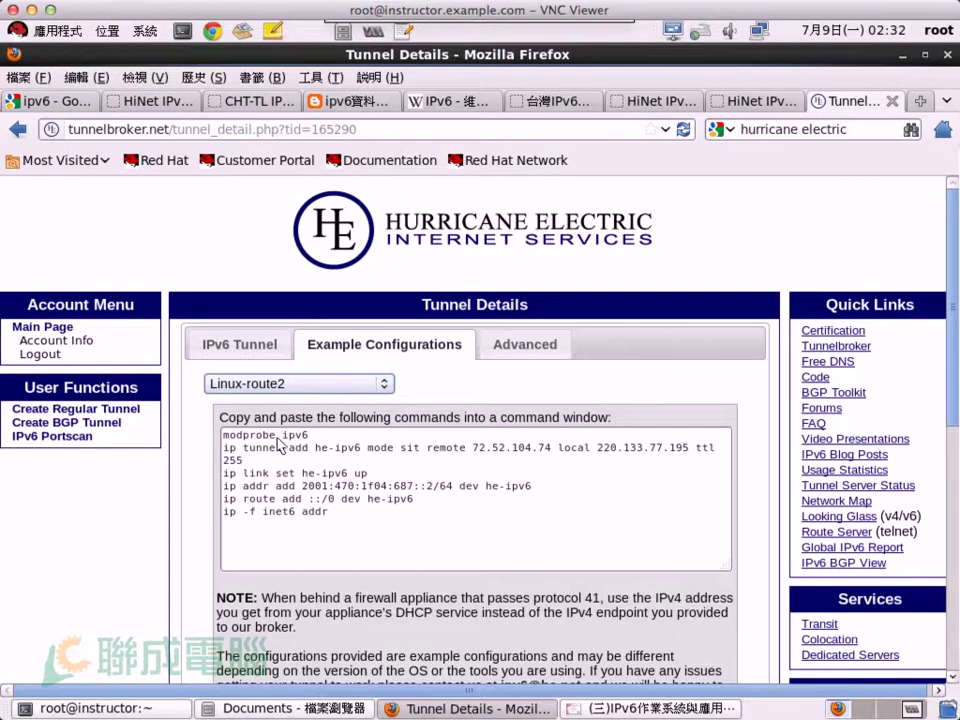
{"action": "left_click", "coordinate": [100, 708]}
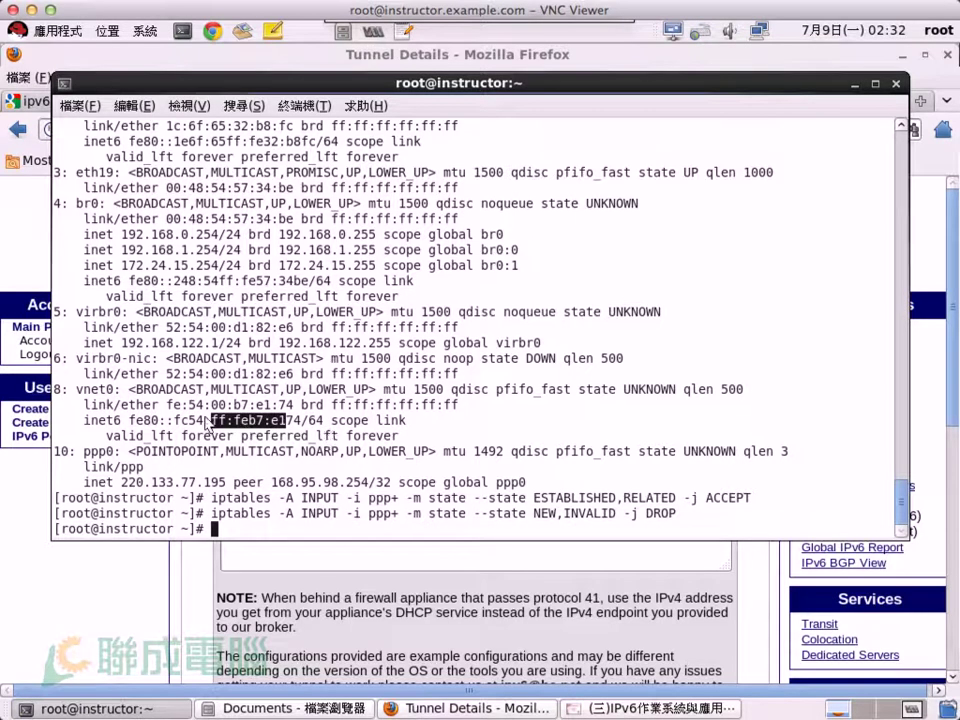
Step: Check interface addresses with ip a, then move into ~/bin and list its files
{"action": "type", "text": "i"}
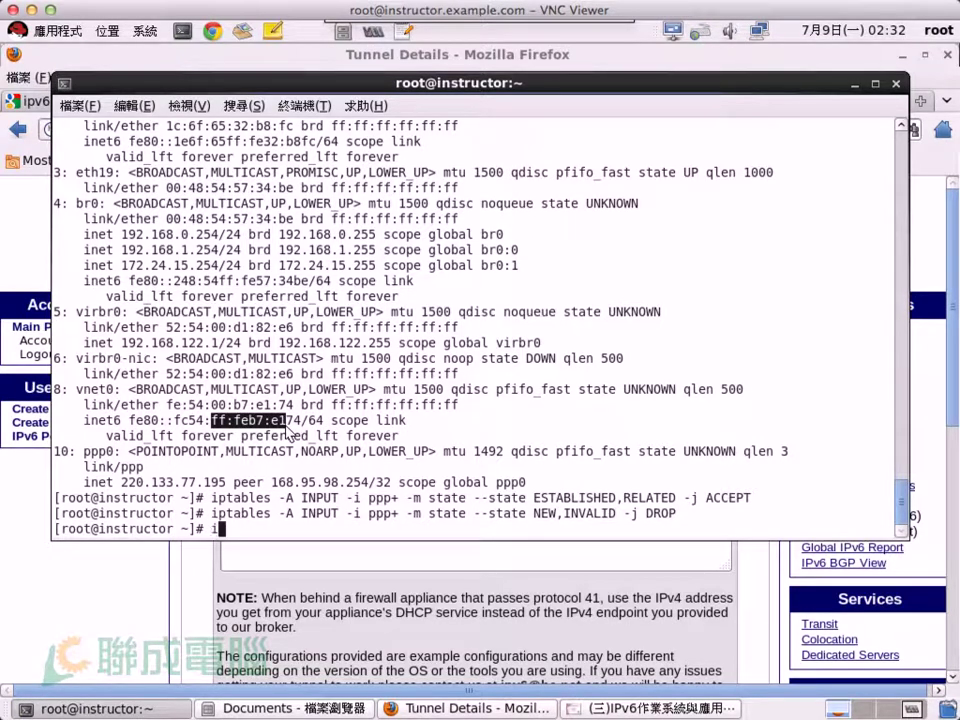
{"action": "type", "text": "p a"}
{"action": "key", "text": "Return"}
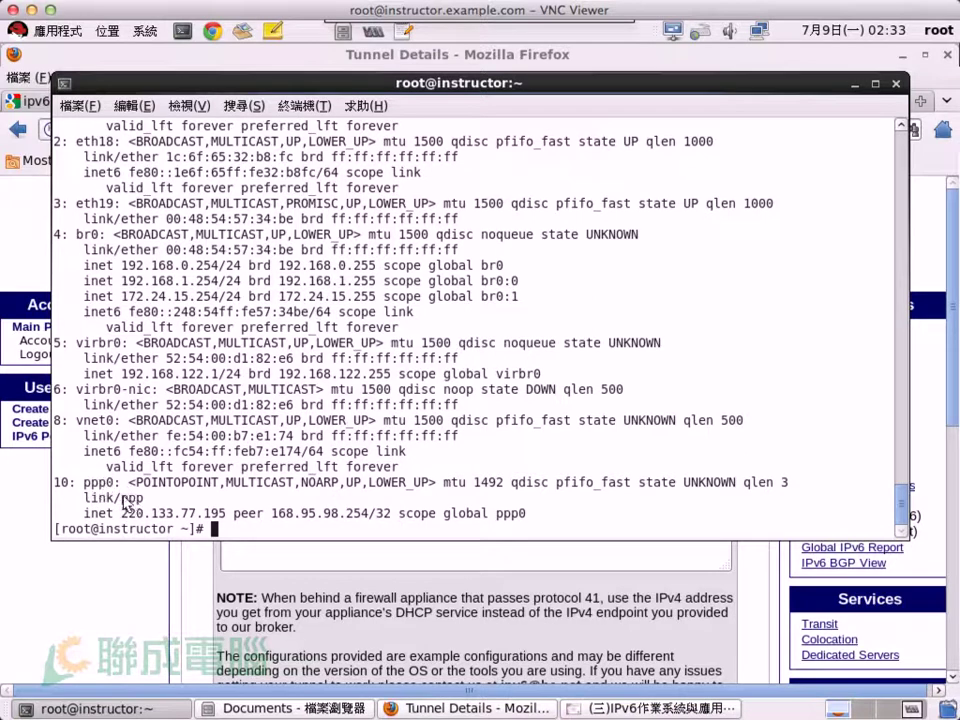
{"action": "type", "text": "cd bin"}
{"action": "key", "text": "Return"}
{"action": "type", "text": "ls"}
{"action": "key", "text": "Return"}
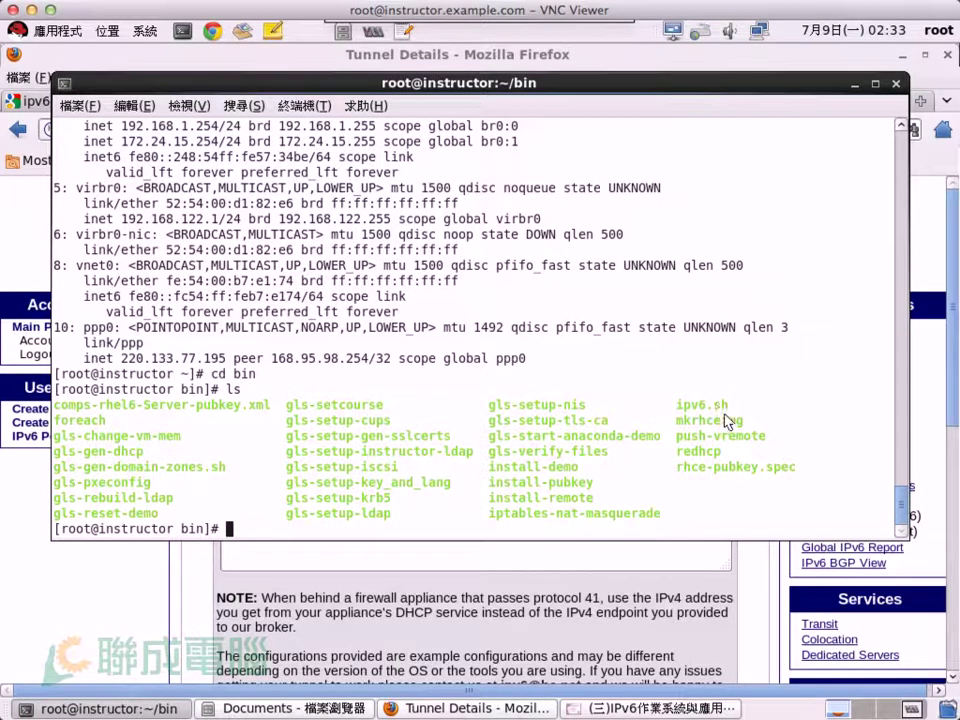
Step: Delete the old ipv6.sh script, confirming with y
{"action": "type", "text": "rm ipv6.sh"}
{"action": "key", "text": "Return"}
{"action": "type", "text": "y"}
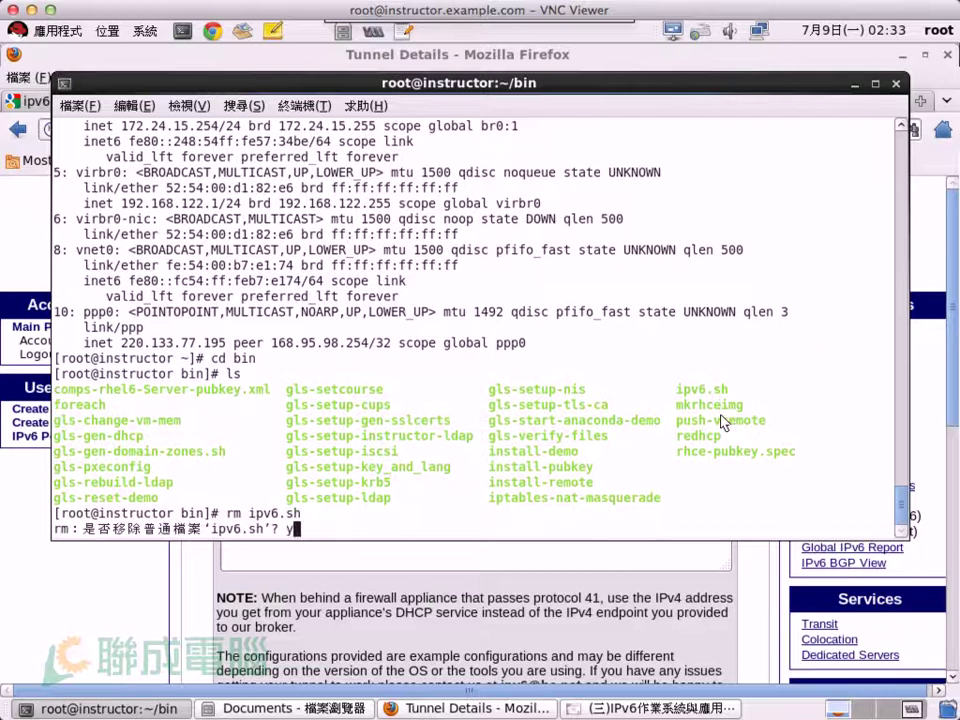
{"action": "key", "text": "Return"}
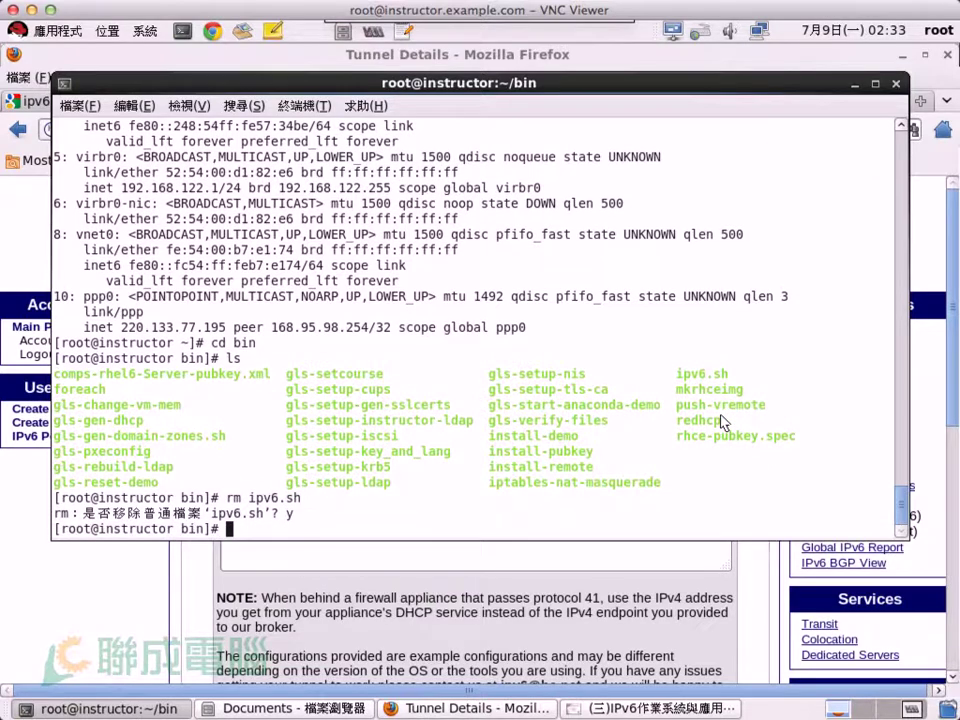
Step: Enter the command vim ipv6.sh at the prompt, correcting a typo
{"action": "type", "text": "vi m"}
{"action": "key", "text": "BackSpace"}
{"action": "key", "text": "BackSpace"}
{"action": "type", "text": "m ipv6.sh"}
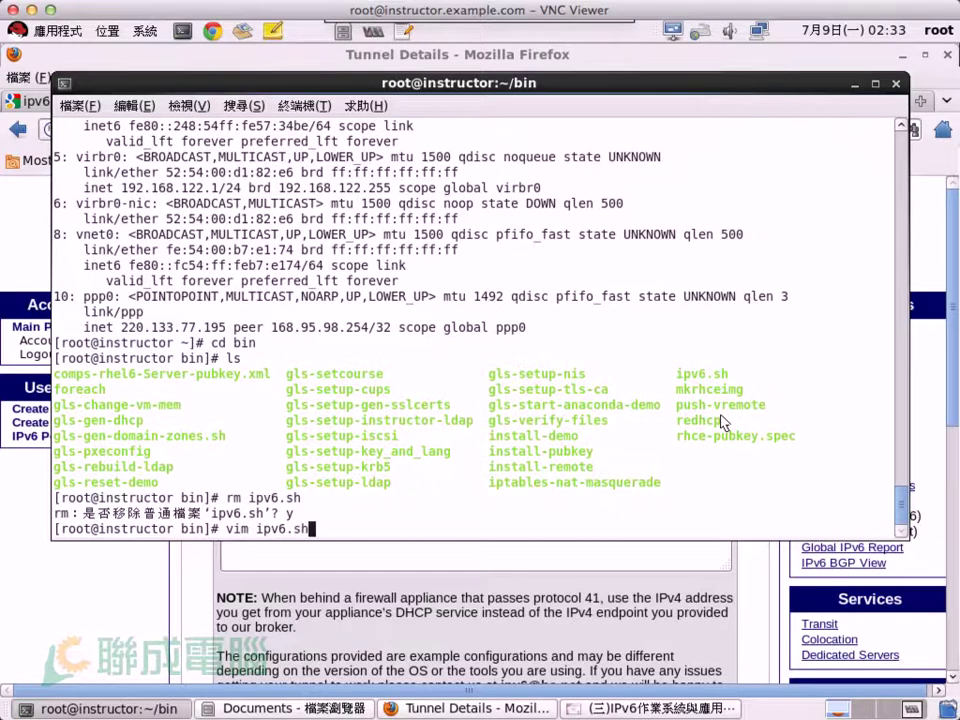
Step: Open the new ipv6.sh in vim and write the #!/bin/bash first line
{"action": "key", "text": "Return"}
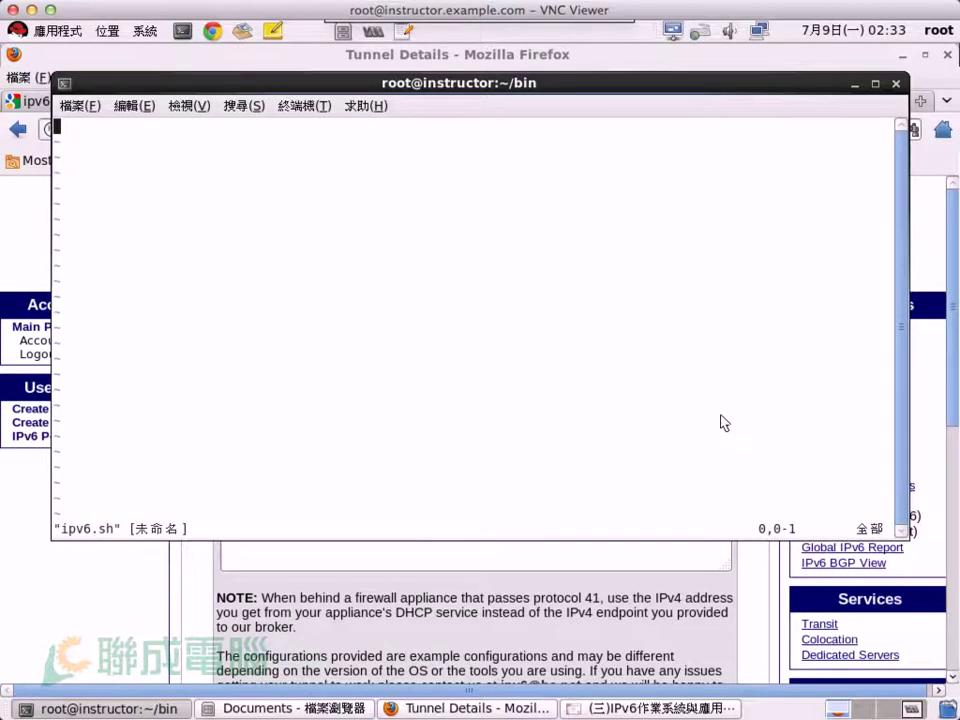
{"action": "key", "text": "i"}
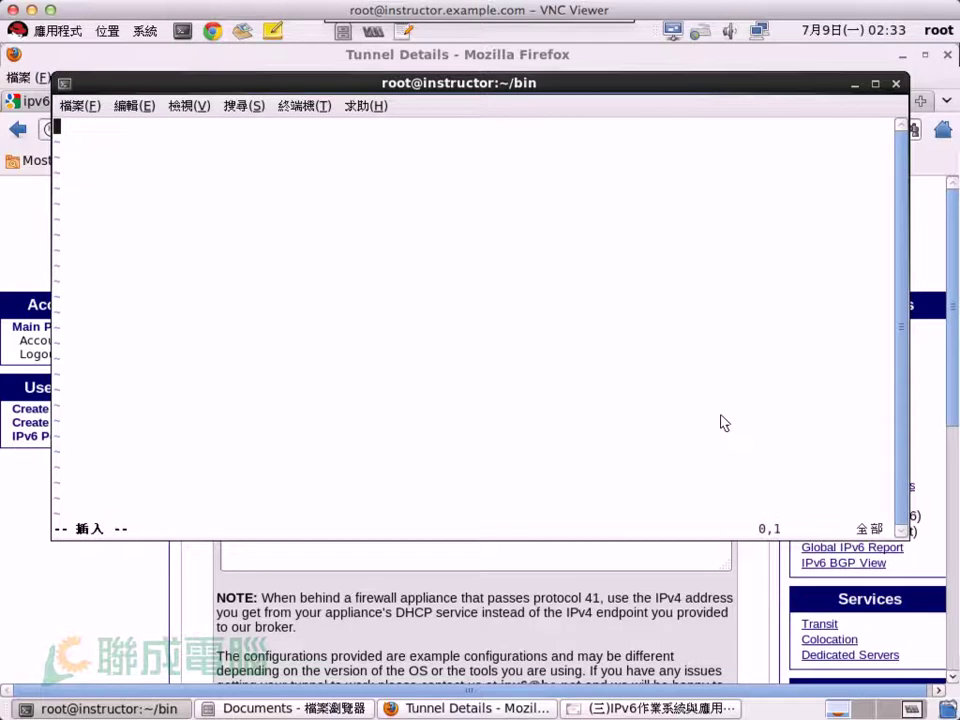
{"action": "type", "text": "#!/bin/bash"}
{"action": "key", "text": "Return"}
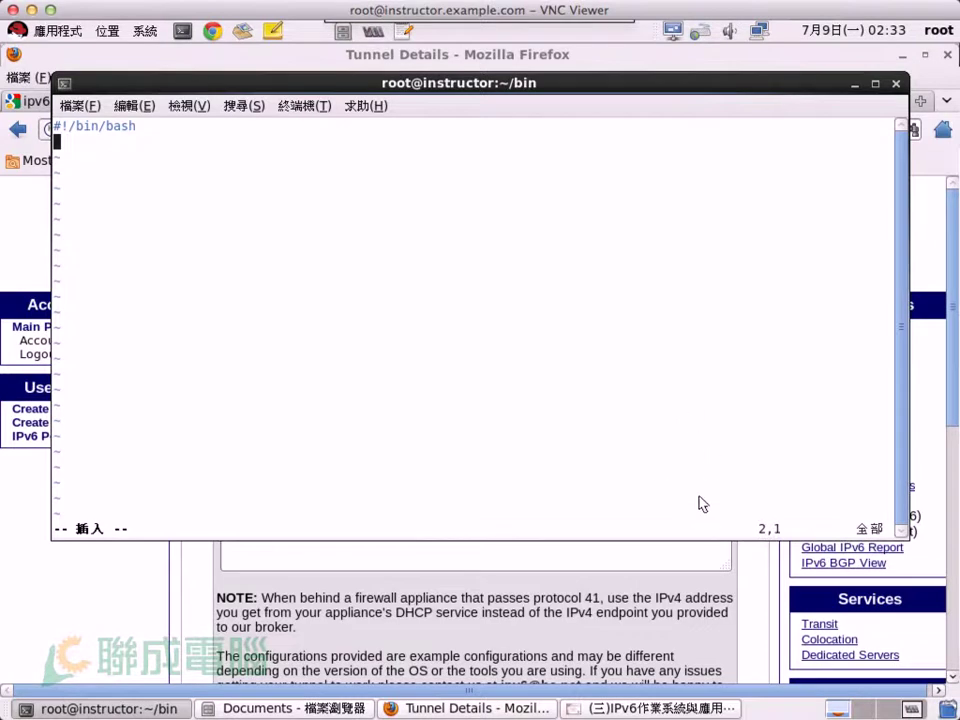
Step: Copy the he-ipv6 ip commands from the tunnel details page and paste them into ipv6.sh
{"action": "left_click", "coordinate": [686, 614]}
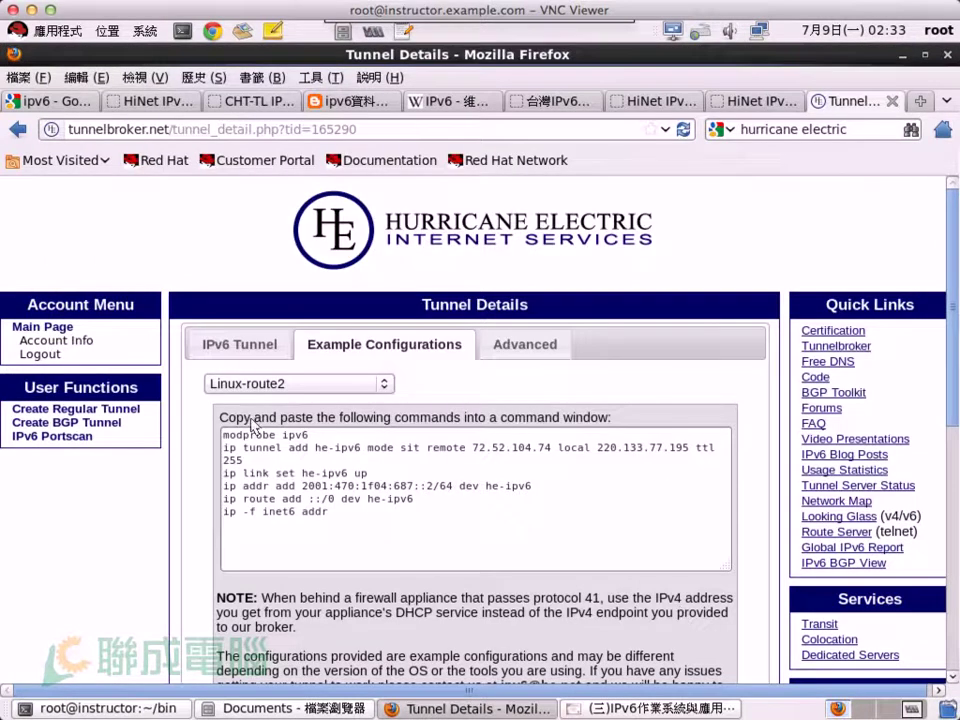
{"action": "left_click_drag", "start_coordinate": [223, 443], "coordinate": [322, 514]}
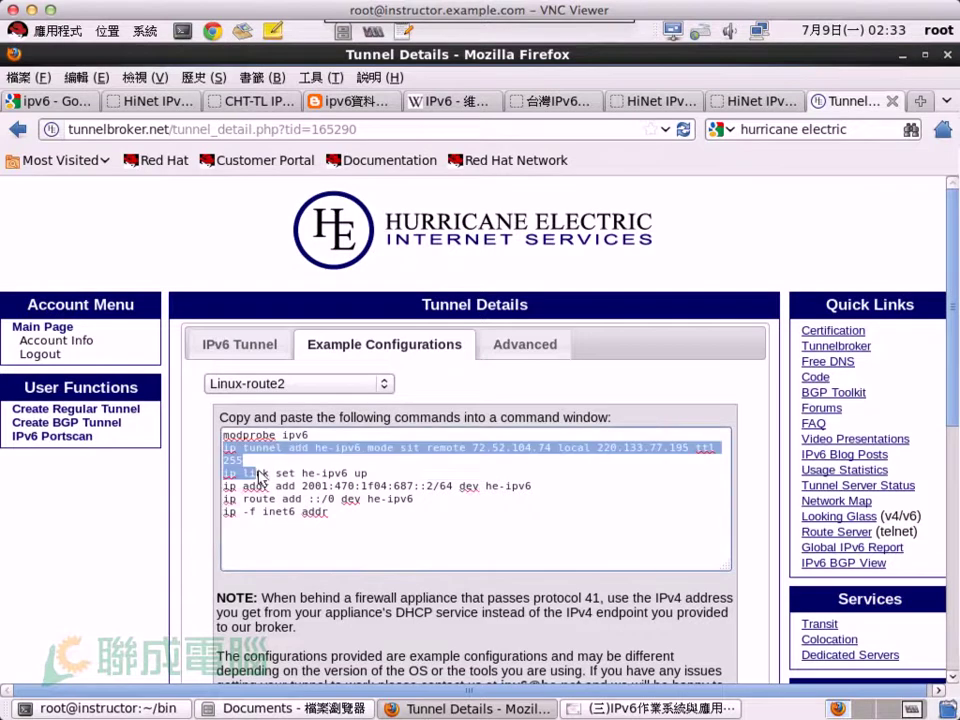
{"action": "right_click", "coordinate": [327, 508]}
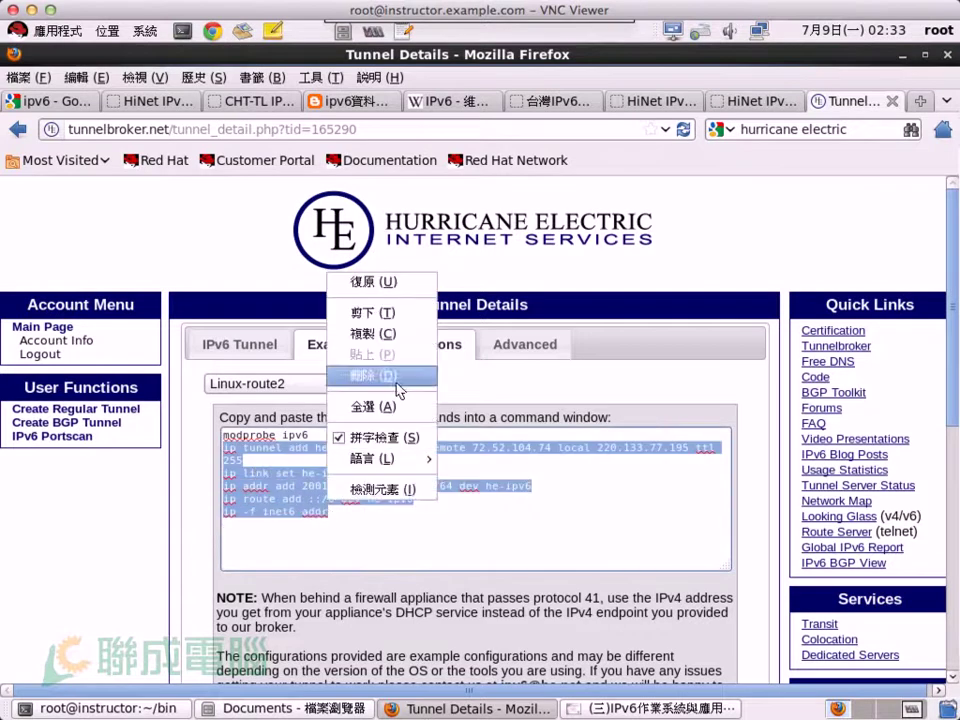
{"action": "left_click", "coordinate": [404, 334]}
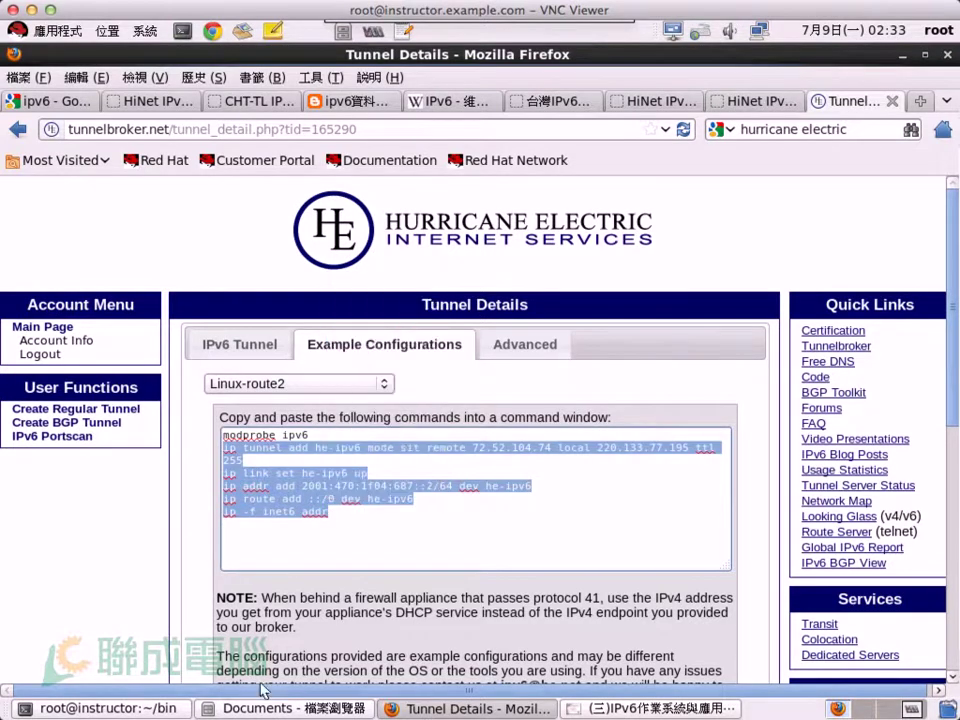
{"action": "left_click", "coordinate": [148, 710]}
{"action": "left_click", "coordinate": [134, 105]}
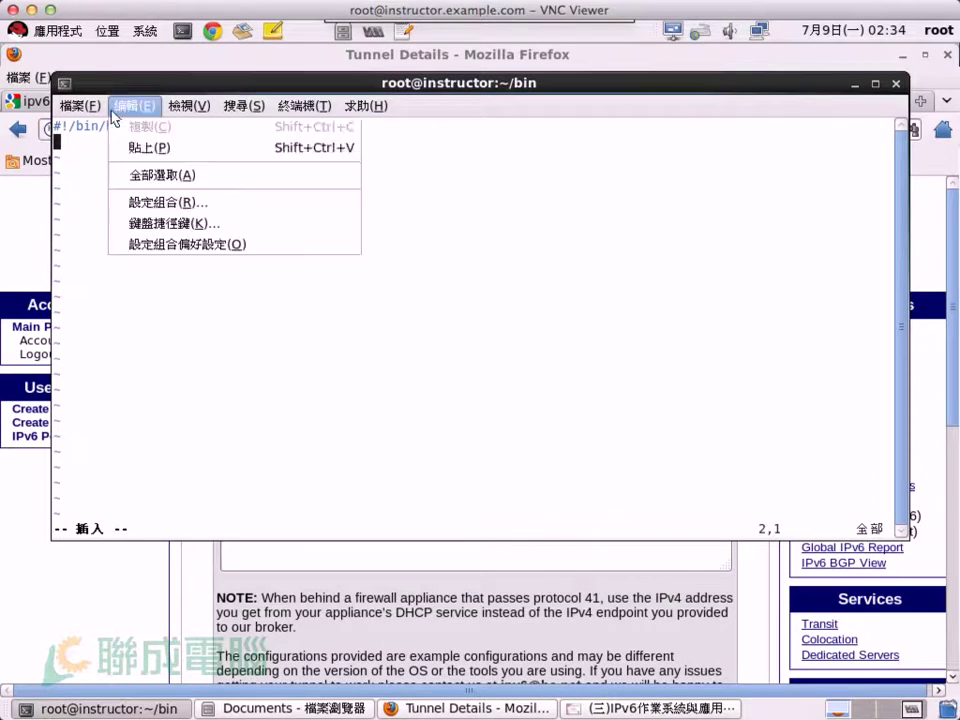
{"action": "left_click", "coordinate": [140, 148]}
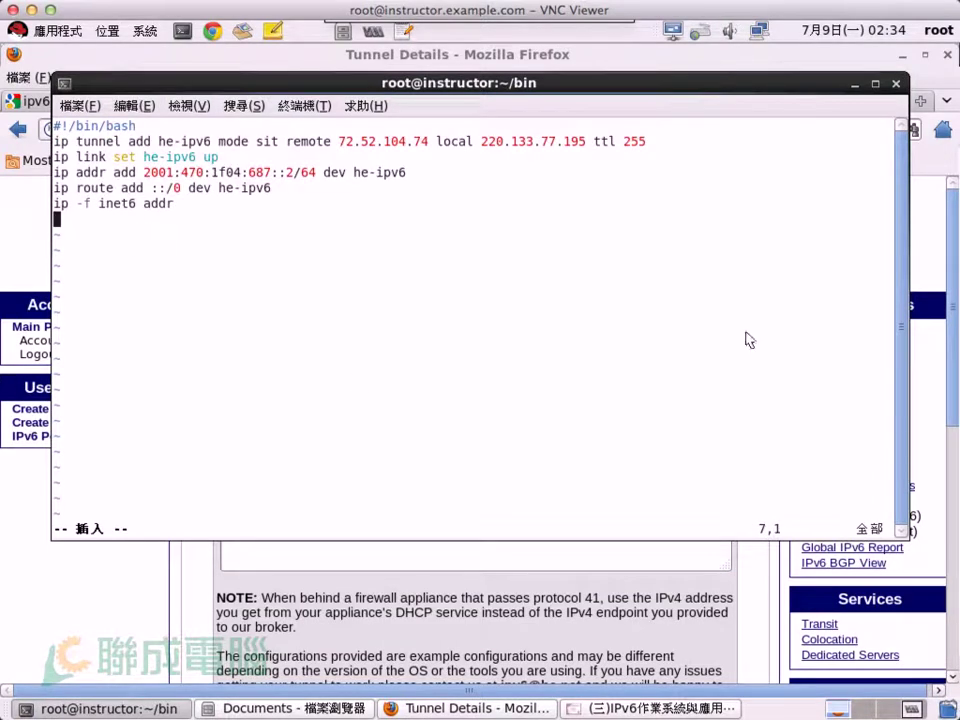
{"action": "key", "text": "Escape"}
Step: Save ipv6.sh, quit vim, and list the bin directory in long format
{"action": "type", "text": ":wq"}
{"action": "key", "text": "Return"}
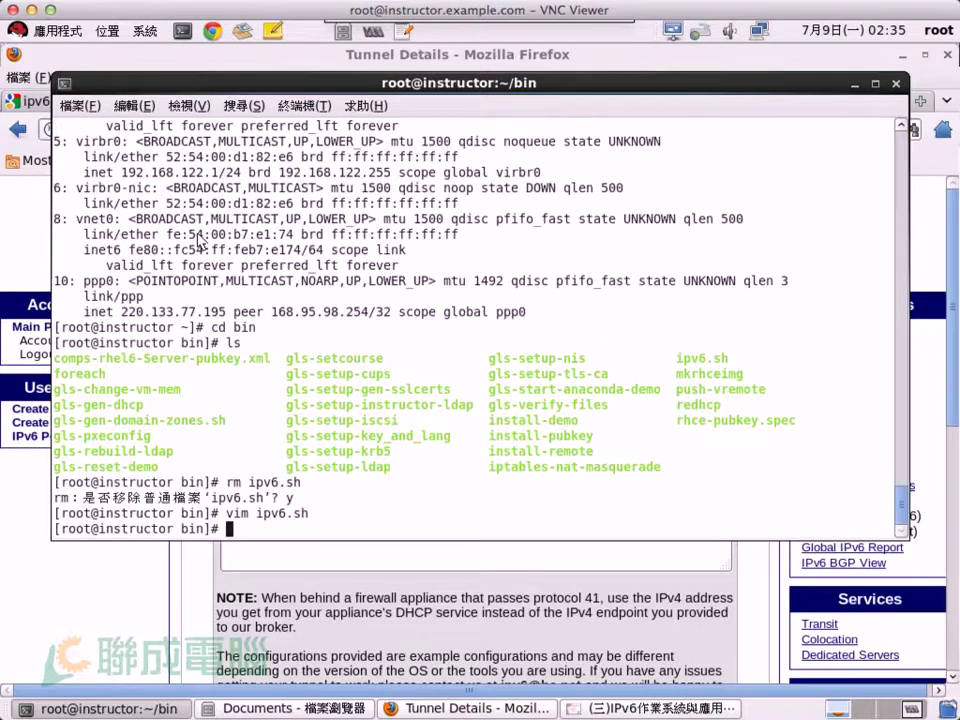
{"action": "type", "text": "ll"}
{"action": "key", "text": "Return"}
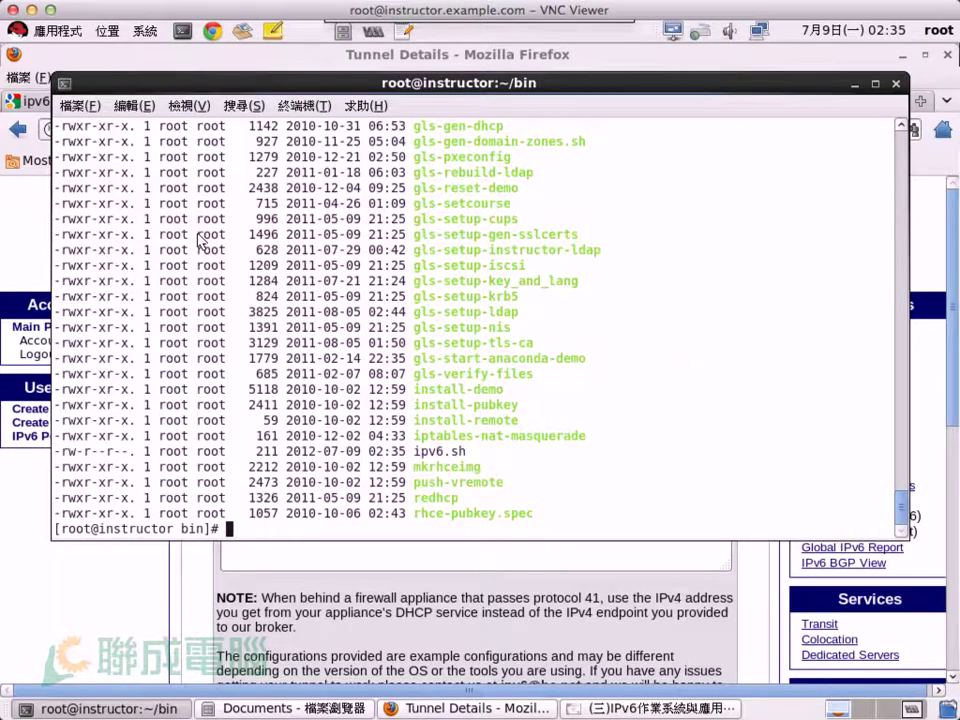
{"action": "scroll", "coordinate": [259, 191], "scroll_direction": "up", "scroll_amount": 1}
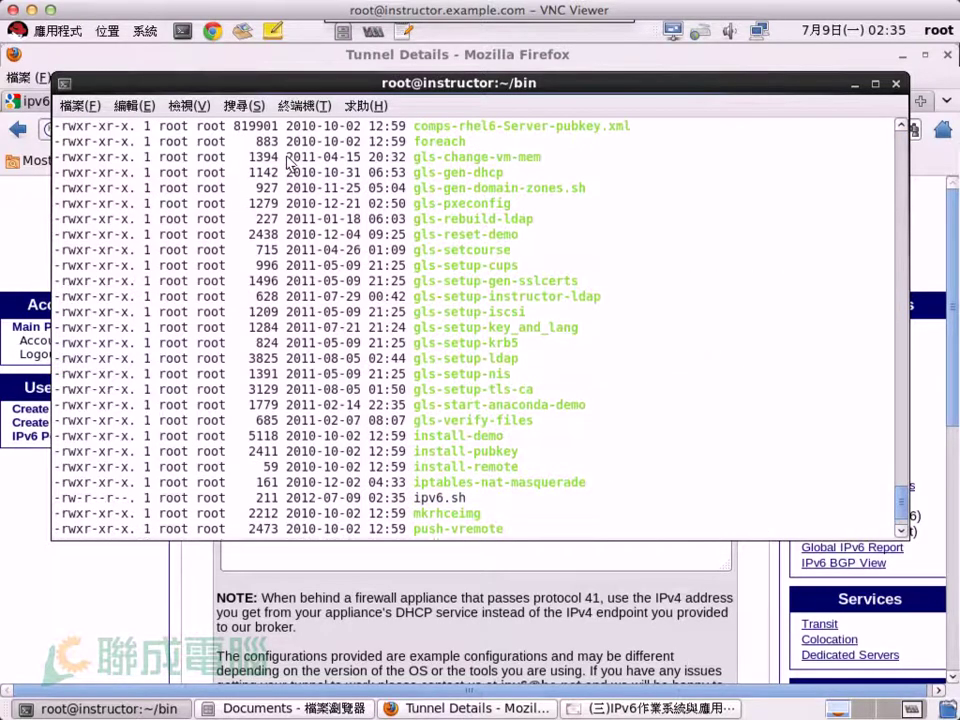
{"action": "scroll", "coordinate": [350, 330], "scroll_direction": "down", "scroll_amount": 1}
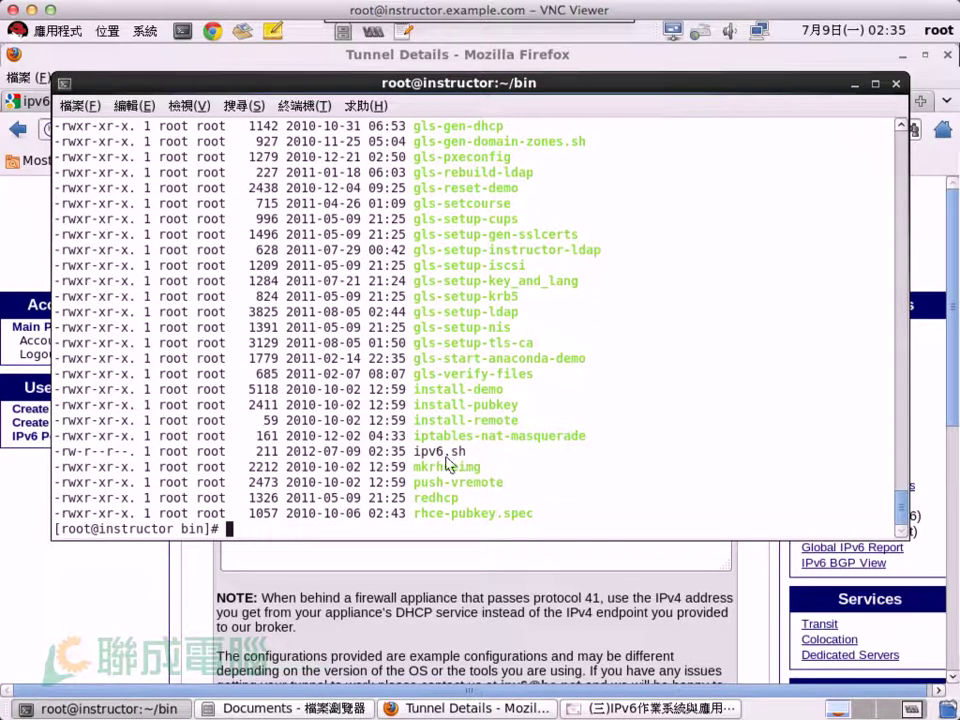
Step: Make ipv6.sh executable with chmod +x and re-list to confirm its permissions
{"action": "type", "text": "chmod +x ipv6.sh"}
{"action": "key", "text": "Return"}
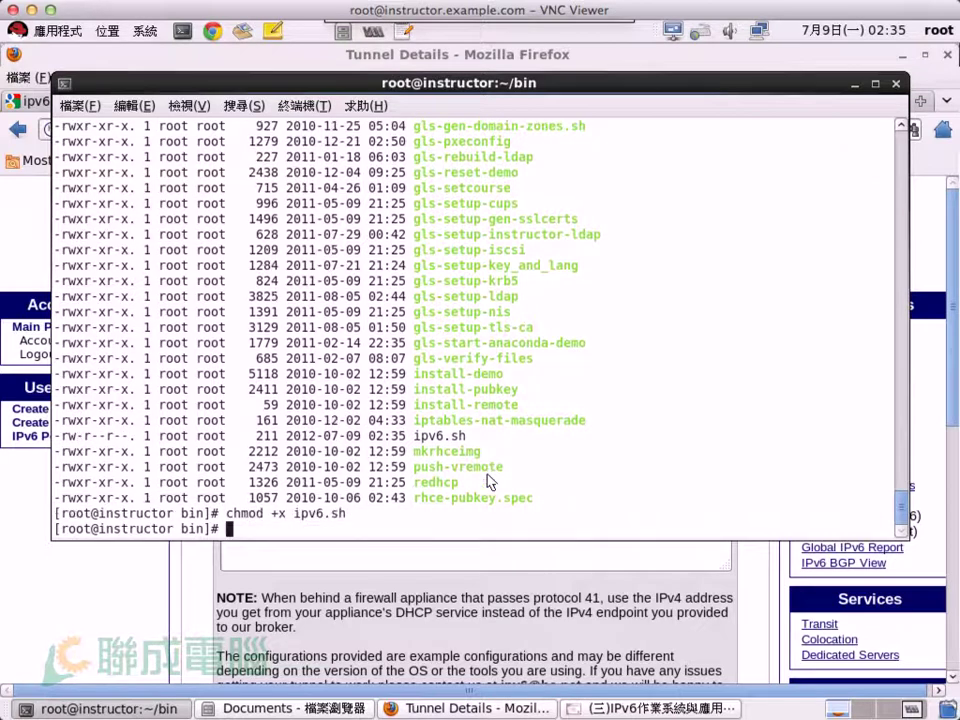
{"action": "key", "text": "Up"}
{"action": "key", "text": "Up"}
{"action": "key", "text": "Return"}
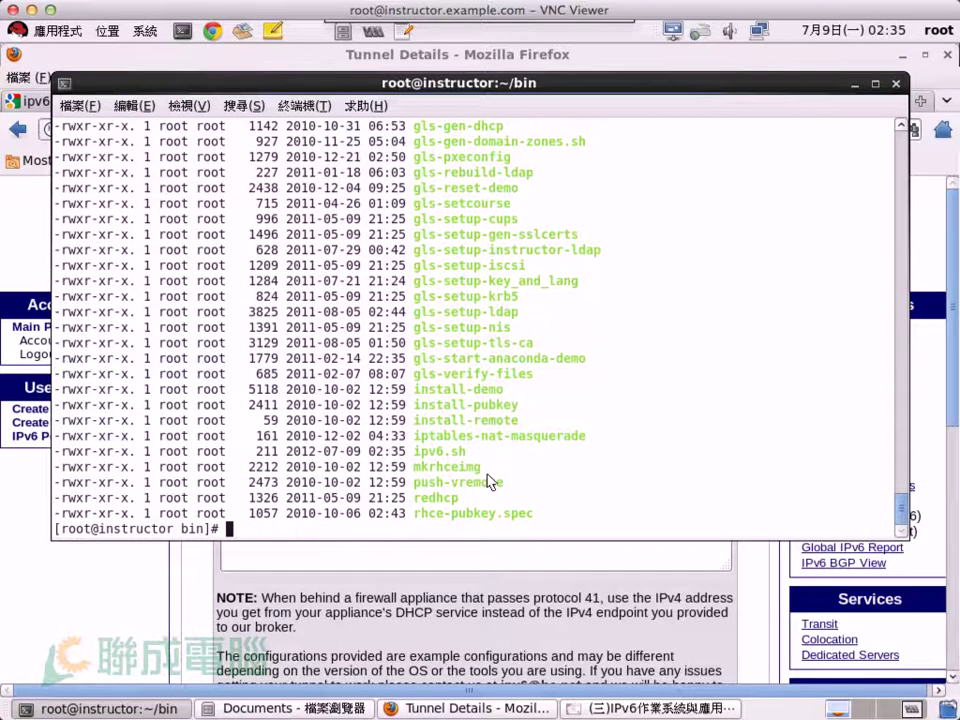
Step: Run ./ipv6.sh and highlight the he-ipv6 interface with address 2001:470:1f04:687::2/64
{"action": "type", "text": "./"}
{"action": "type", "text": "ip"}
{"action": "key", "text": "Tab"}
{"action": "key", "text": "Tab"}
{"action": "type", "text": "v"}
{"action": "key", "text": "Tab"}
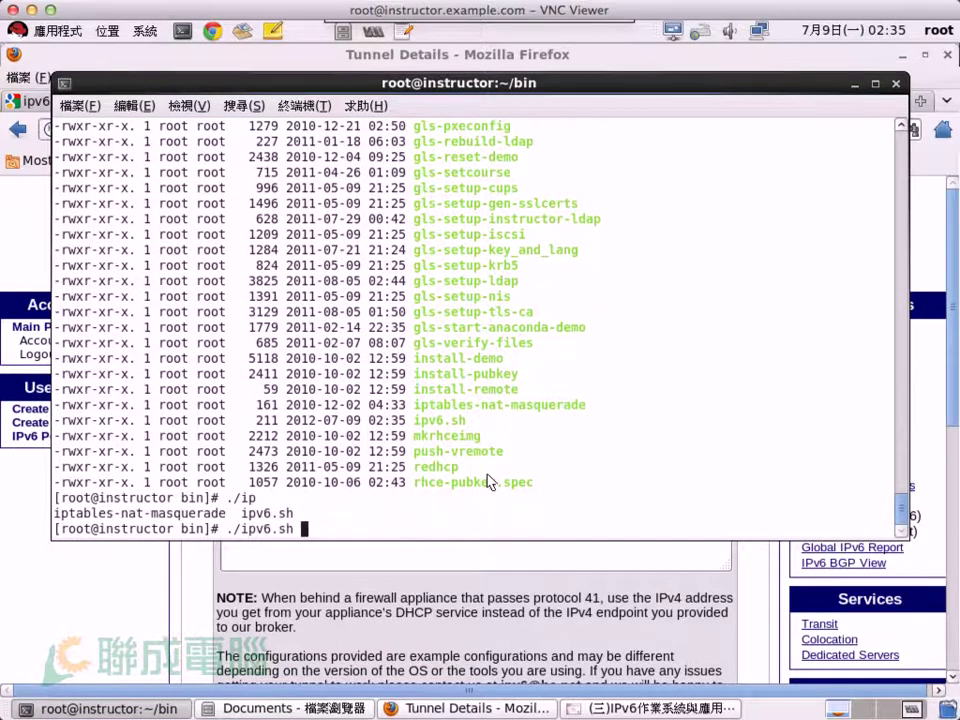
{"action": "key", "text": "Return"}
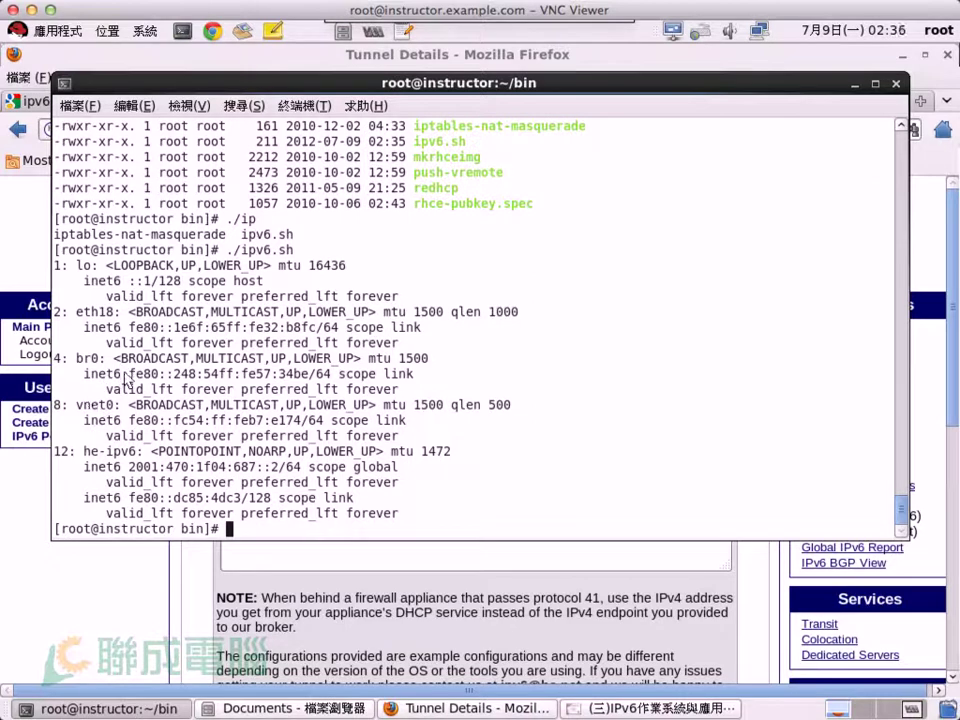
{"action": "left_click_drag", "start_coordinate": [128, 374], "coordinate": [195, 390]}
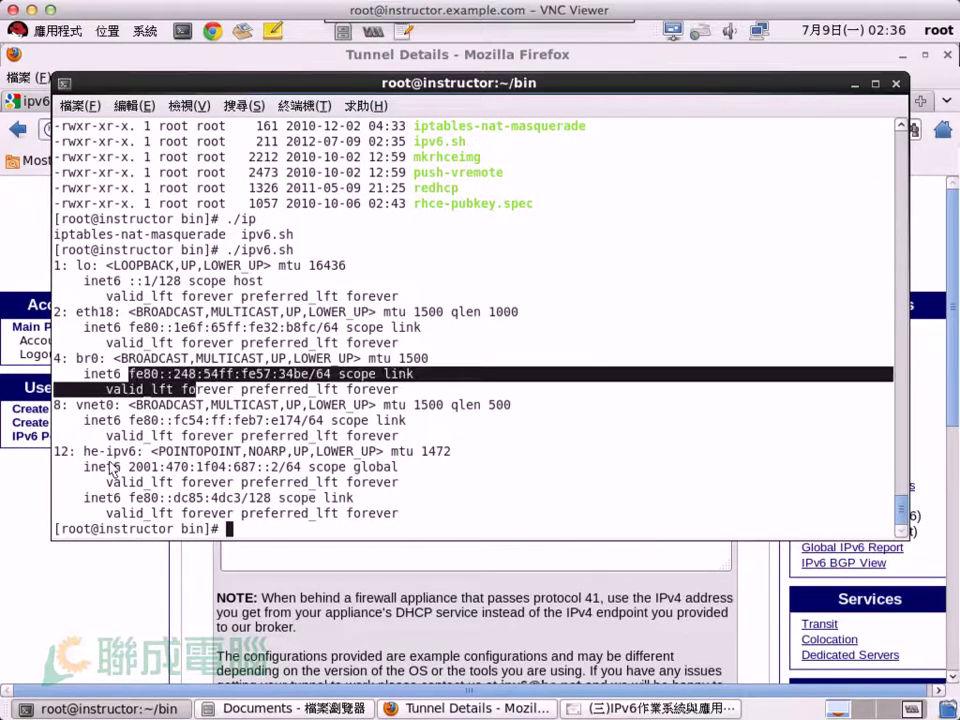
{"action": "left_click_drag", "start_coordinate": [79, 452], "coordinate": [144, 461]}
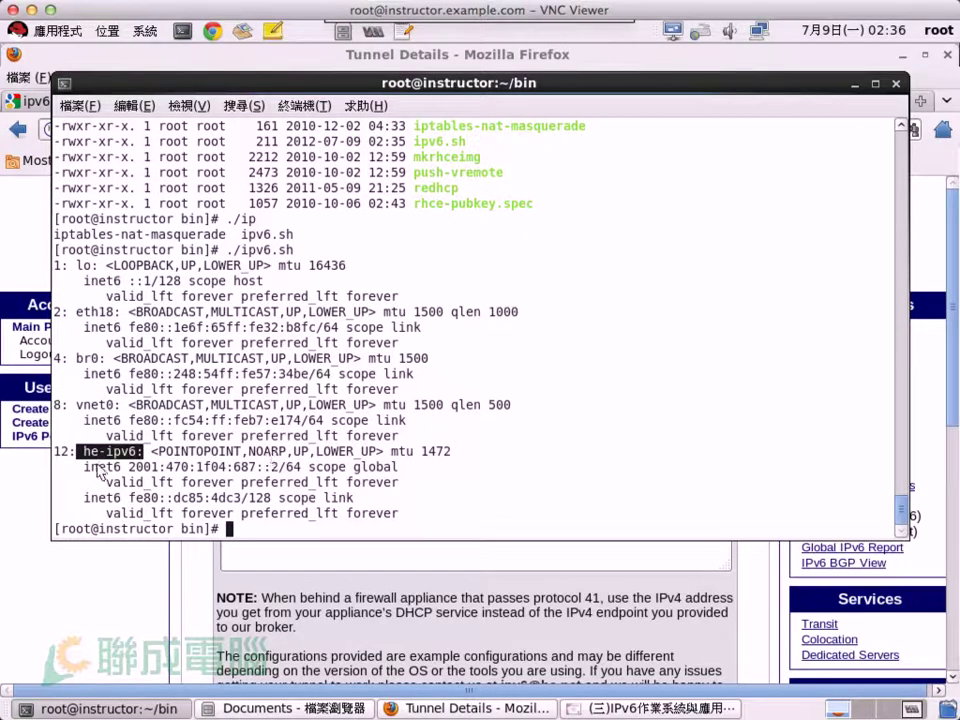
{"action": "left_click_drag", "start_coordinate": [123, 467], "coordinate": [298, 478]}
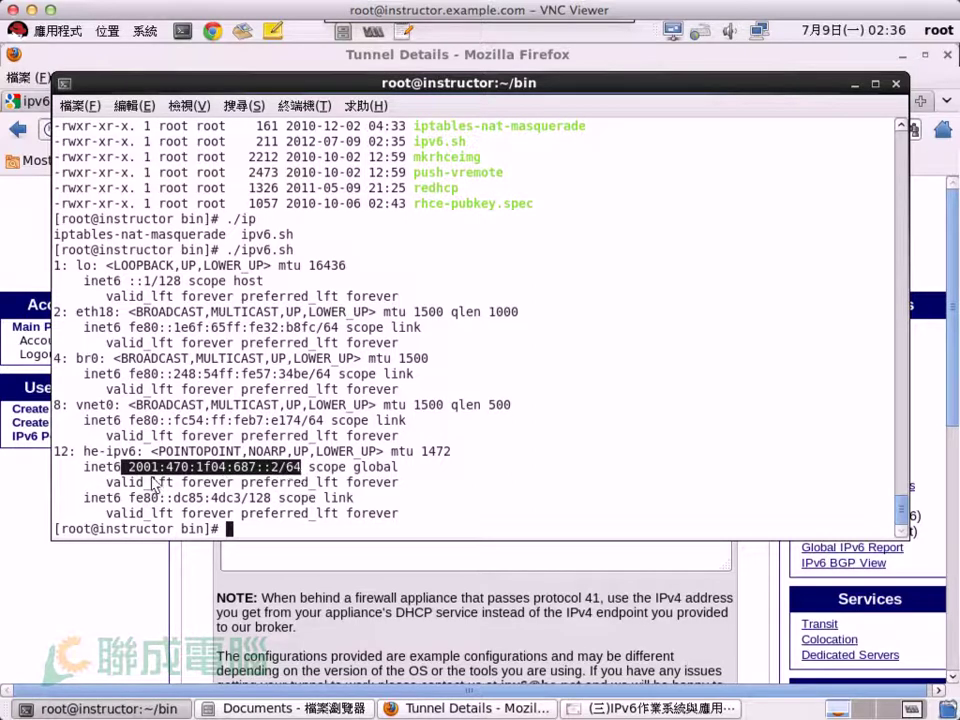
Step: Ping6 2001:b000::1 until 17 of 18 replies arrive at ~277 ms, then stop it
{"action": "type", "text": "ping"}
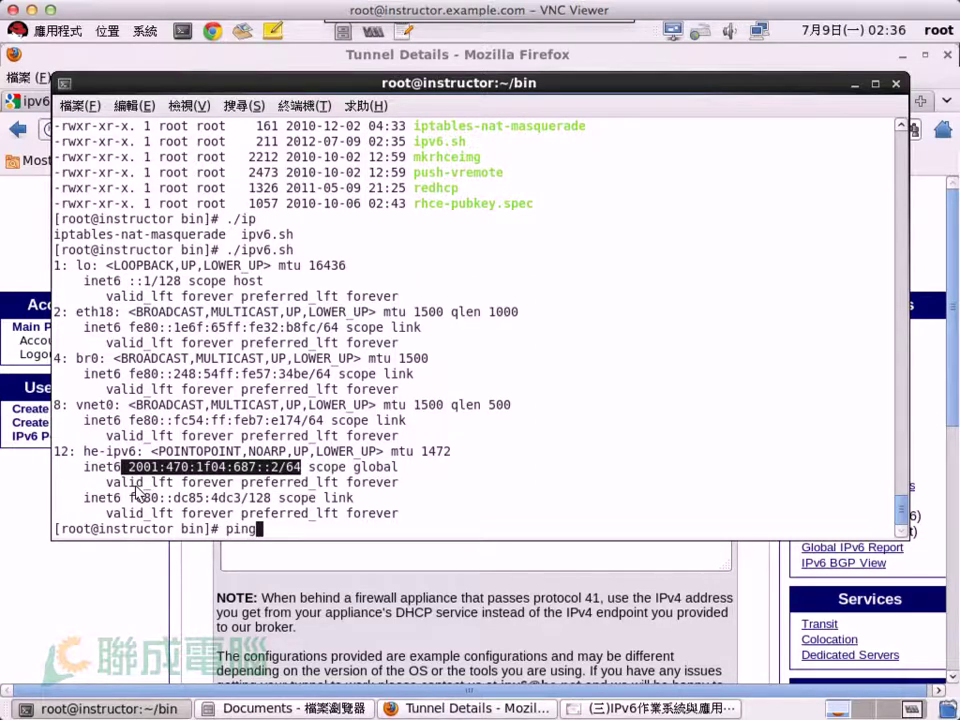
{"action": "type", "text": "6 "}
{"action": "type", "text": "2001:b000::1"}
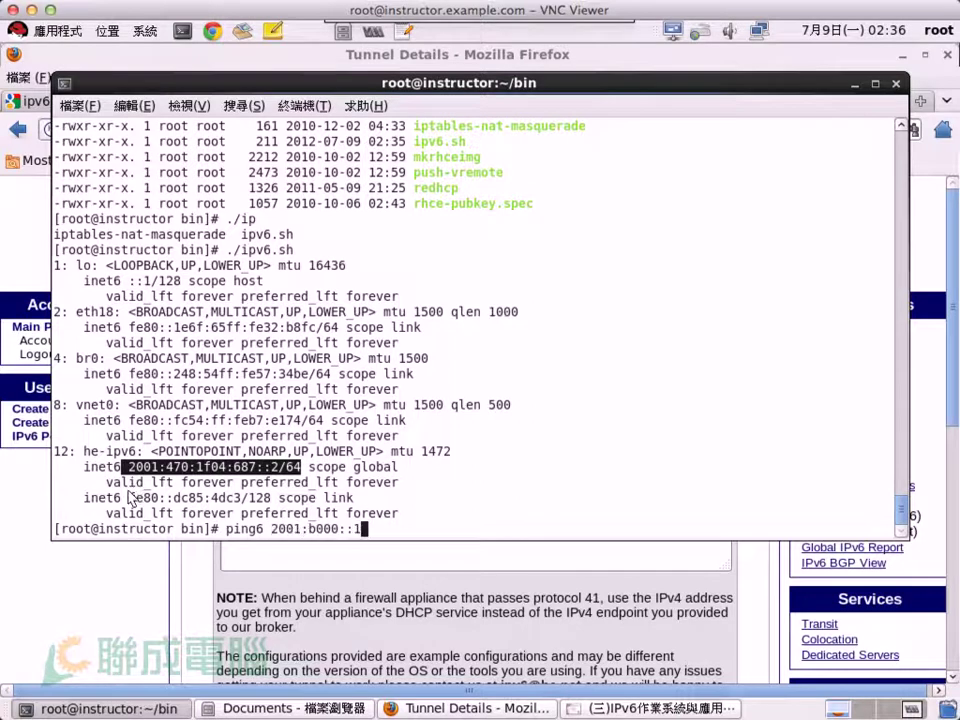
{"action": "key", "text": "Return"}
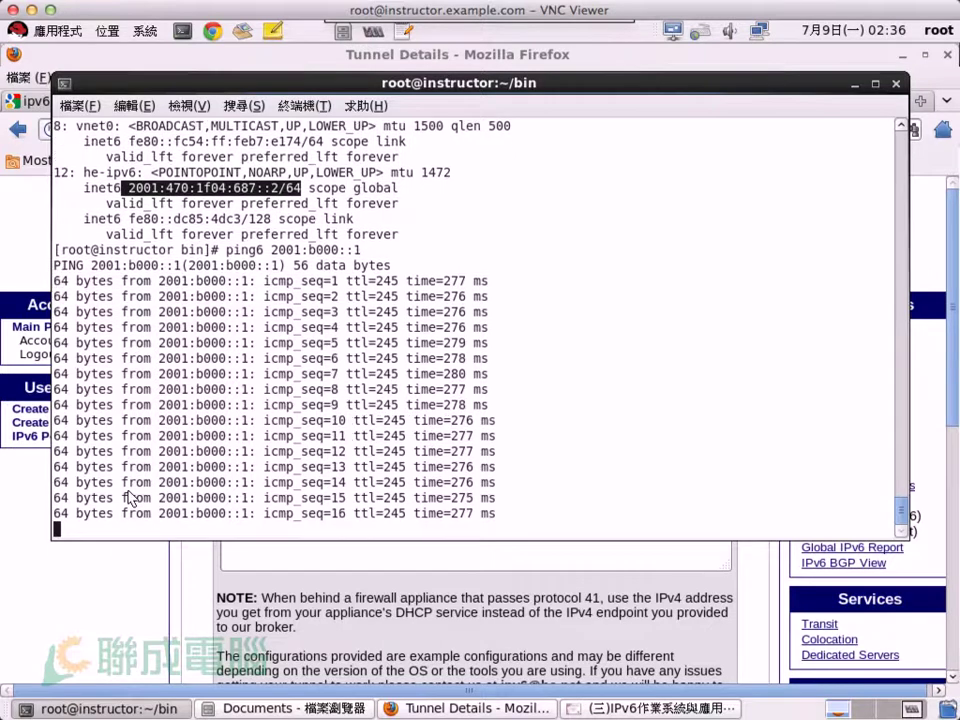
{"action": "key", "text": "ctrl+c"}
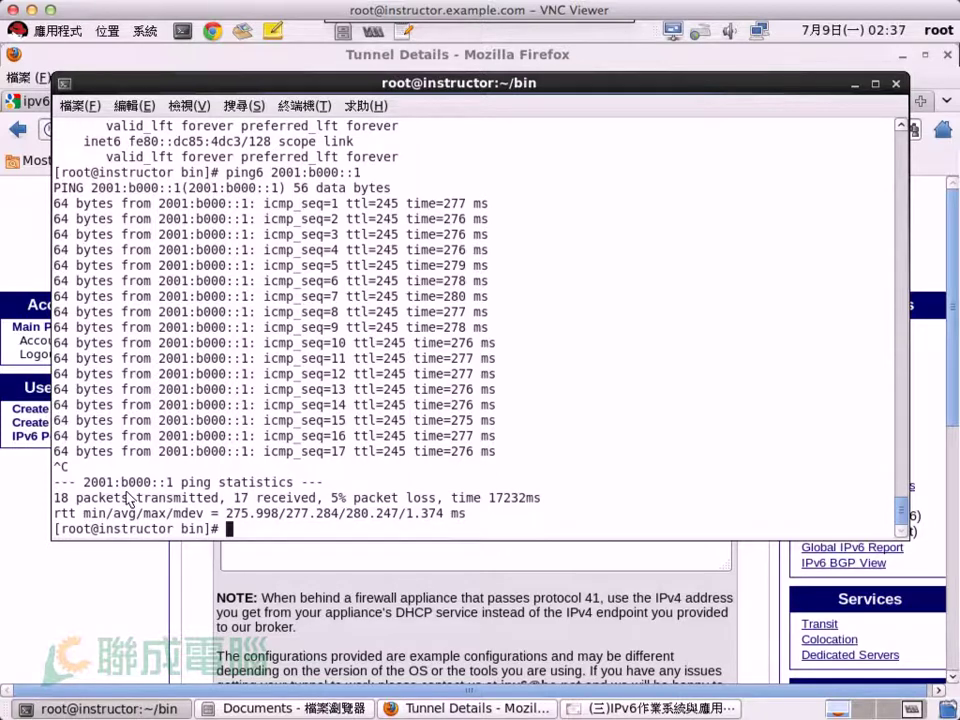
{"action": "key", "text": "Up"}
{"action": "key", "text": "BackSpace"}
{"action": "key", "text": "BackSpace"}
{"action": "key", "text": "BackSpace"}
{"action": "key", "text": "BackSpace"}
{"action": "key", "text": "BackSpace"}
{"action": "key", "text": "BackSpace"}
{"action": "key", "text": "BackSpace"}
{"action": "key", "text": "BackSpace"}
{"action": "key", "text": "BackSpace"}
{"action": "key", "text": "BackSpace"}
{"action": "key", "text": "BackSpace"}
{"action": "key", "text": "BackSpace"}
{"action": "type", "text": "www.v6.facebook.com"}
{"action": "key", "text": "Return"}
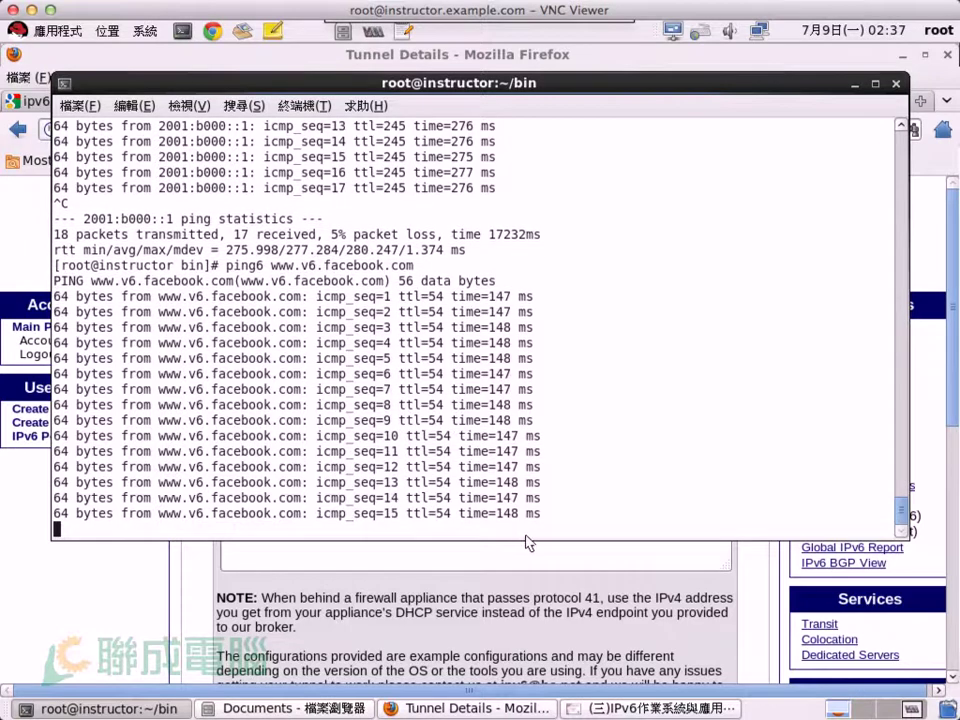
{"action": "key", "text": "ctrl+c"}
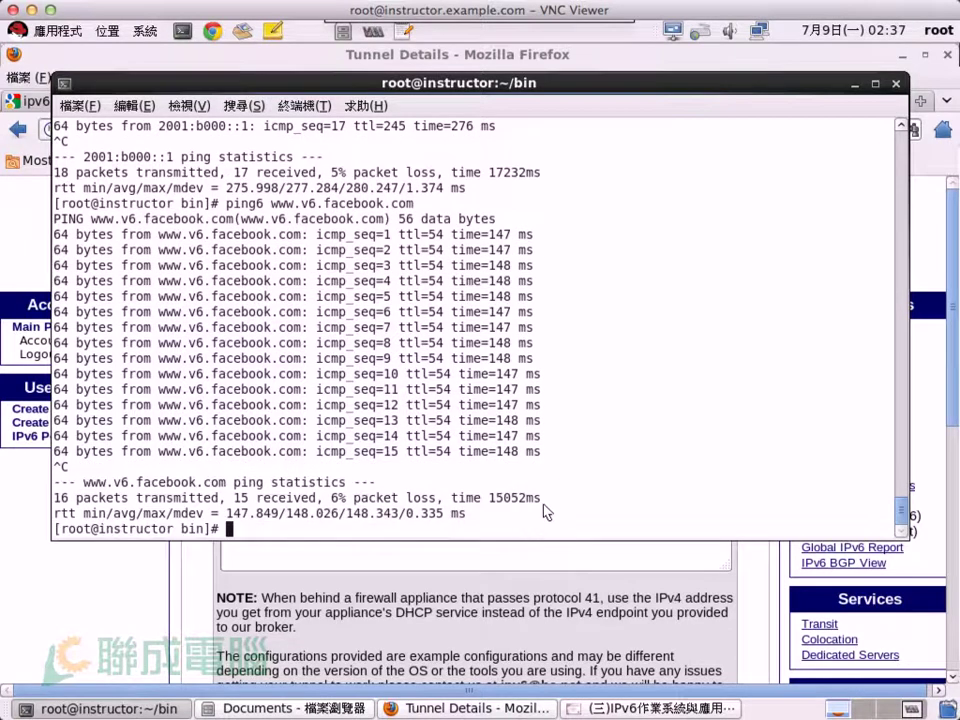
{"action": "key", "text": "Up"}
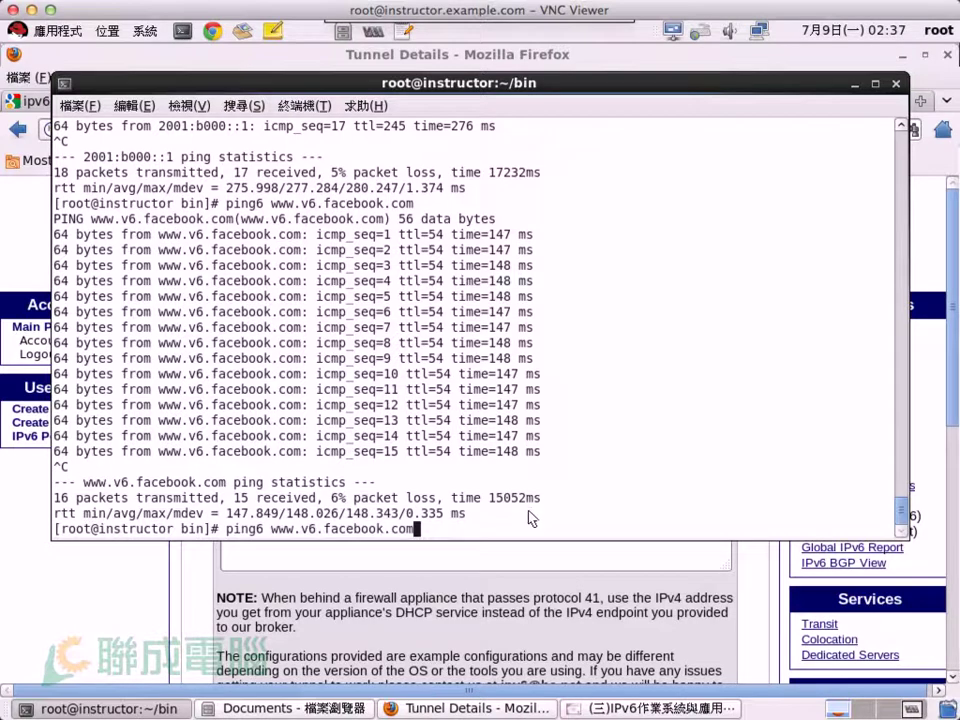
{"action": "key", "text": "BackSpace"}
{"action": "key", "text": "BackSpace"}
{"action": "key", "text": "BackSpace"}
{"action": "key", "text": "BackSpace"}
{"action": "key", "text": "BackSpace"}
{"action": "key", "text": "BackSpace"}
{"action": "key", "text": "BackSpace"}
{"action": "key", "text": "BackSpace"}
{"action": "key", "text": "BackSpace"}
{"action": "type", "text": "ipv6.hinet.net"}
{"action": "key", "text": "Return"}
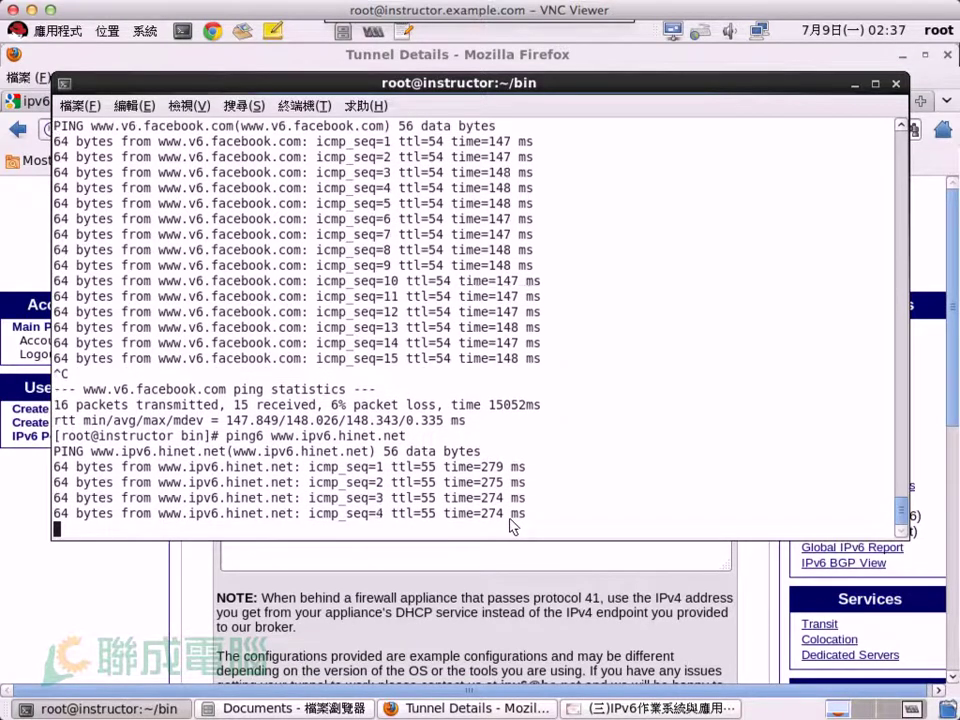
{"action": "key", "text": "ctrl+c"}
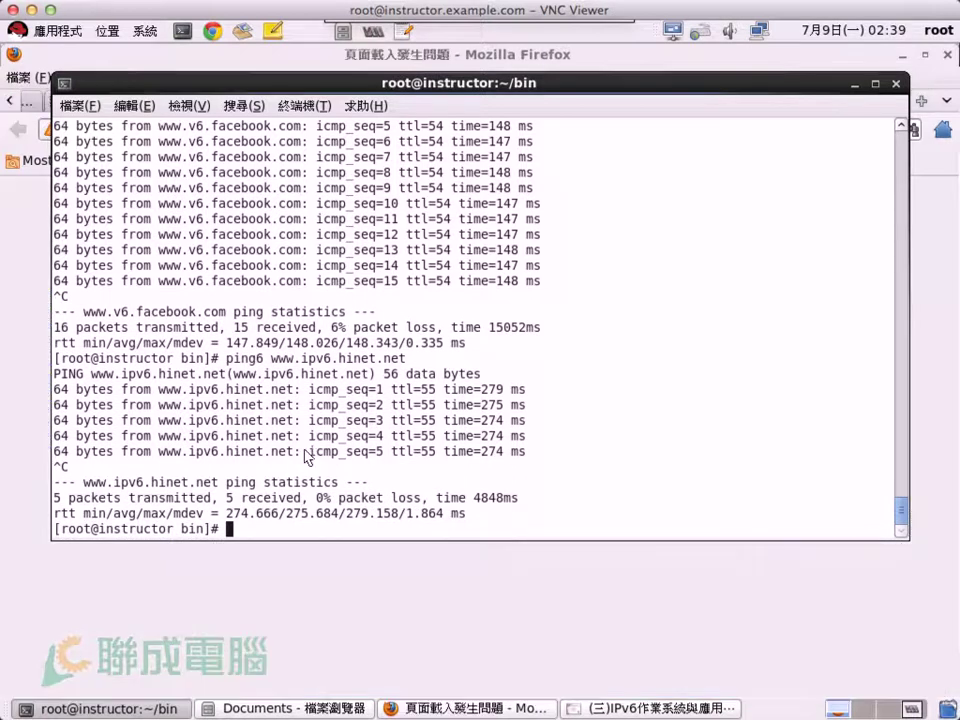
Step: Add 'nameserver 2001:b000::1' to /etc/resolv.conf in vim and save it
{"action": "type", "text": "vim /et/c/resolv.conf"}
{"action": "key", "text": "Return"}
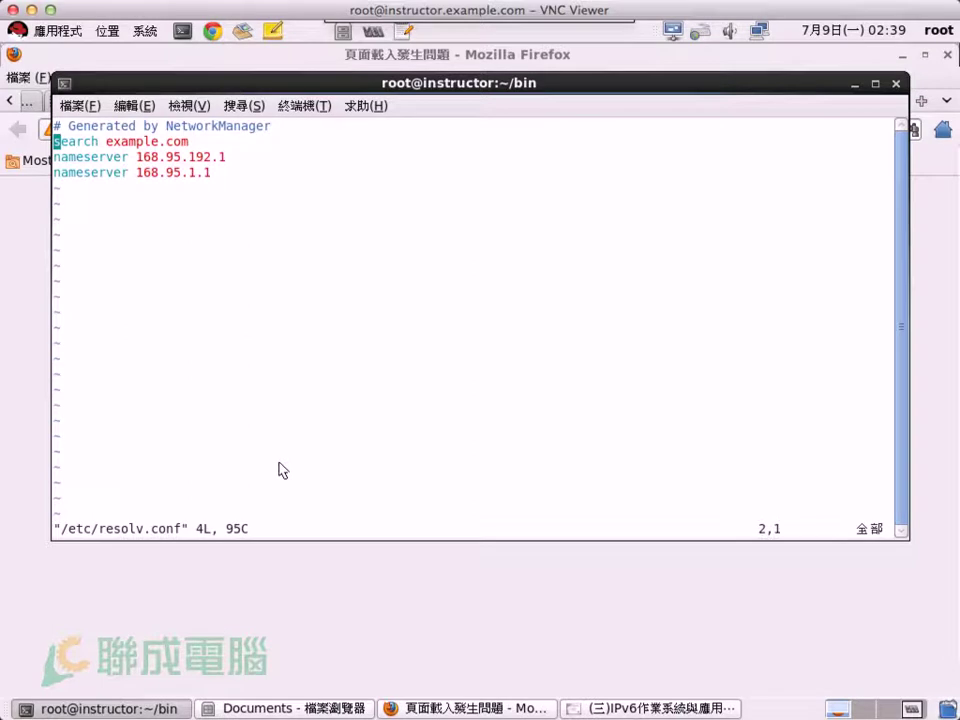
{"action": "type", "text": "onameserver 2001:b000::1"}
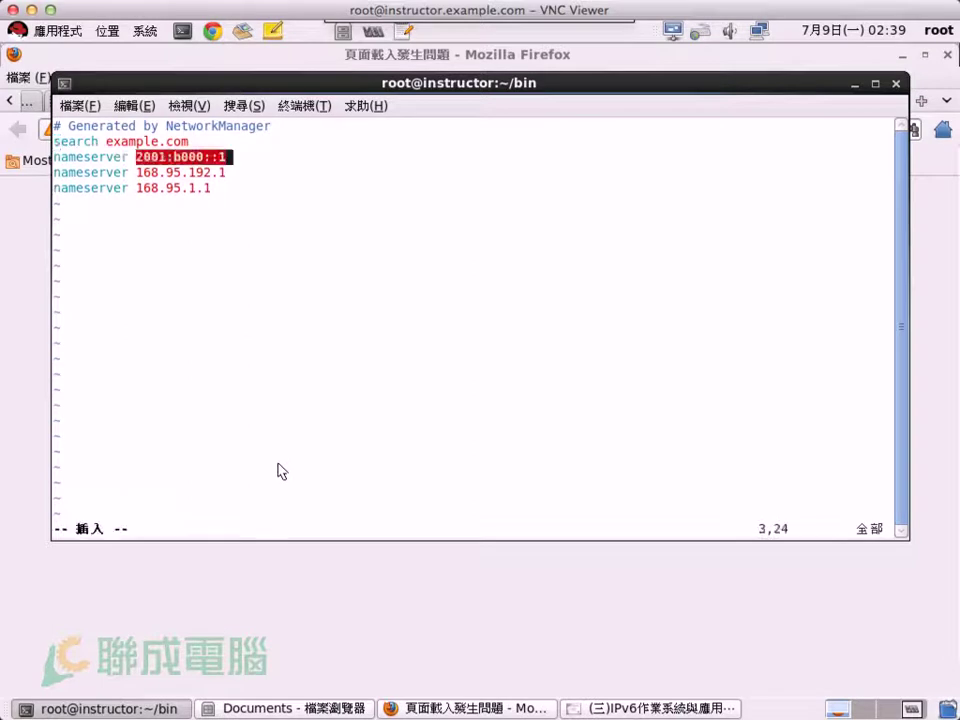
{"action": "key", "text": "Escape"}
{"action": "type", "text": ":wq"}
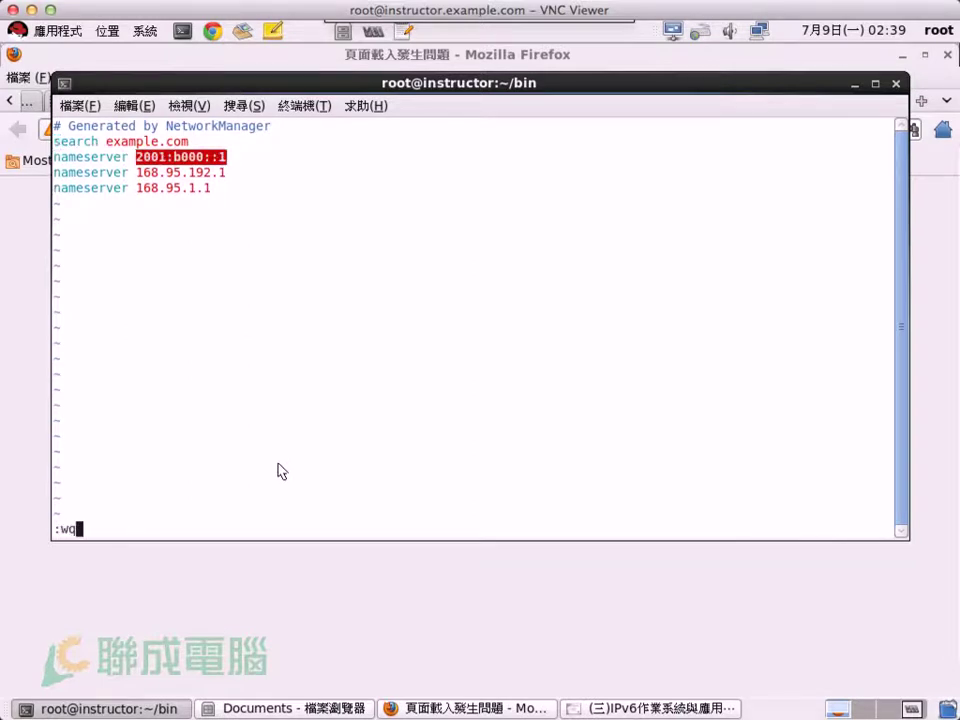
{"action": "key", "text": "Return"}
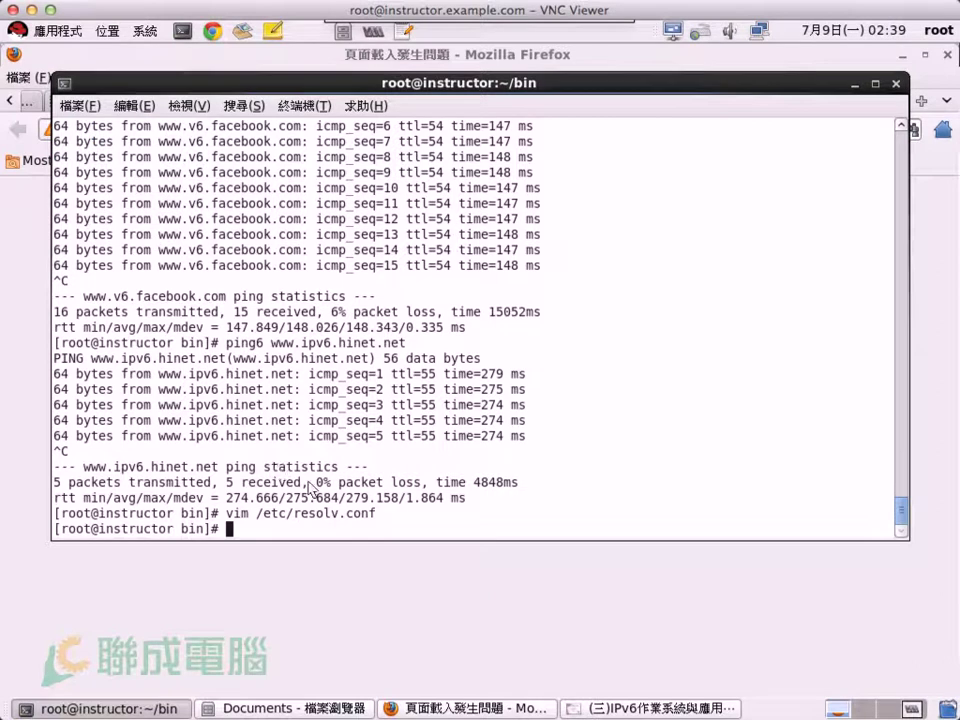
Step: Open about:config in Firefox and accept the warning page
{"action": "left_click", "coordinate": [296, 72]}
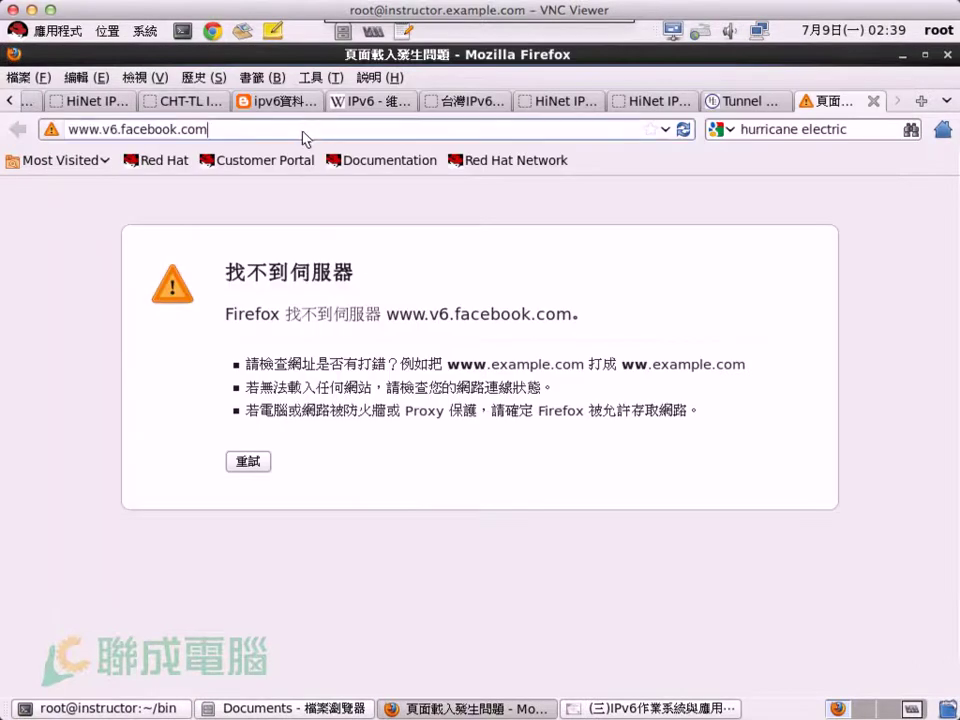
{"action": "key", "text": "BackSpace"}
{"action": "key", "text": "BackSpace"}
{"action": "key", "text": "BackSpace"}
{"action": "key", "text": "BackSpace"}
{"action": "key", "text": "BackSpace"}
{"action": "key", "text": "BackSpace"}
{"action": "key", "text": "BackSpace"}
{"action": "key", "text": "BackSpace"}
{"action": "key", "text": "BackSpace"}
{"action": "key", "text": "BackSpace"}
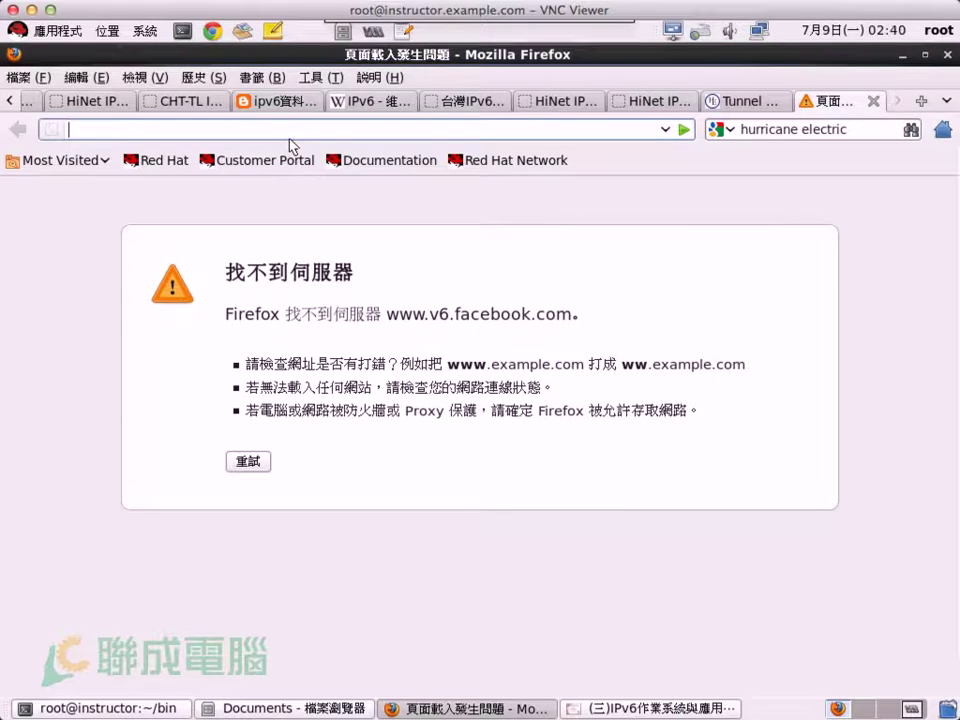
{"action": "type", "text": "about:config"}
{"action": "key", "text": "Return"}
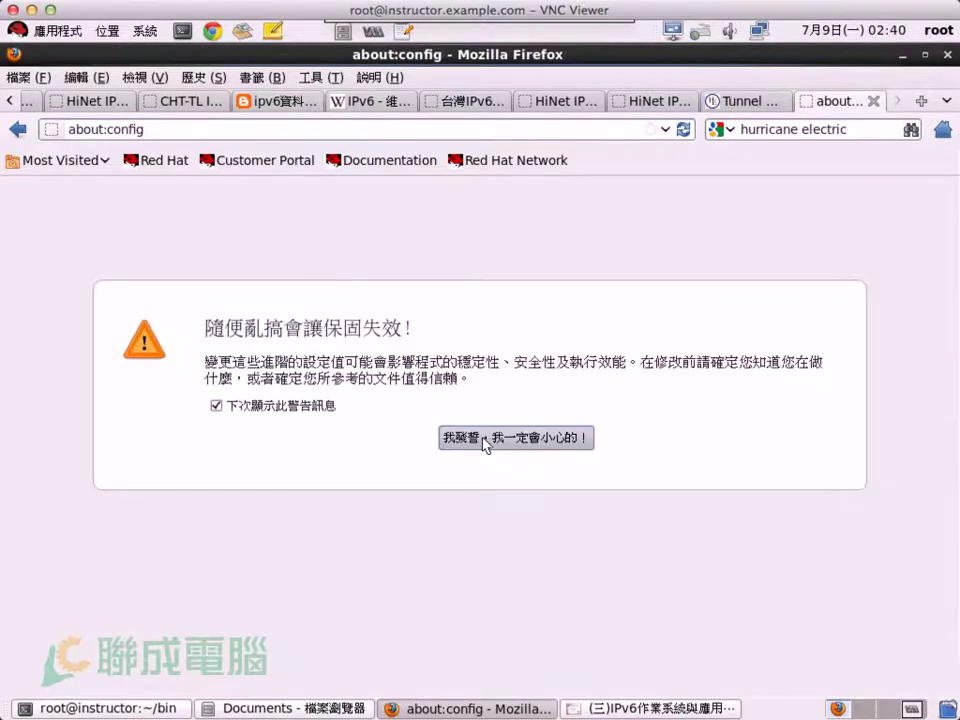
{"action": "left_click", "coordinate": [486, 440]}
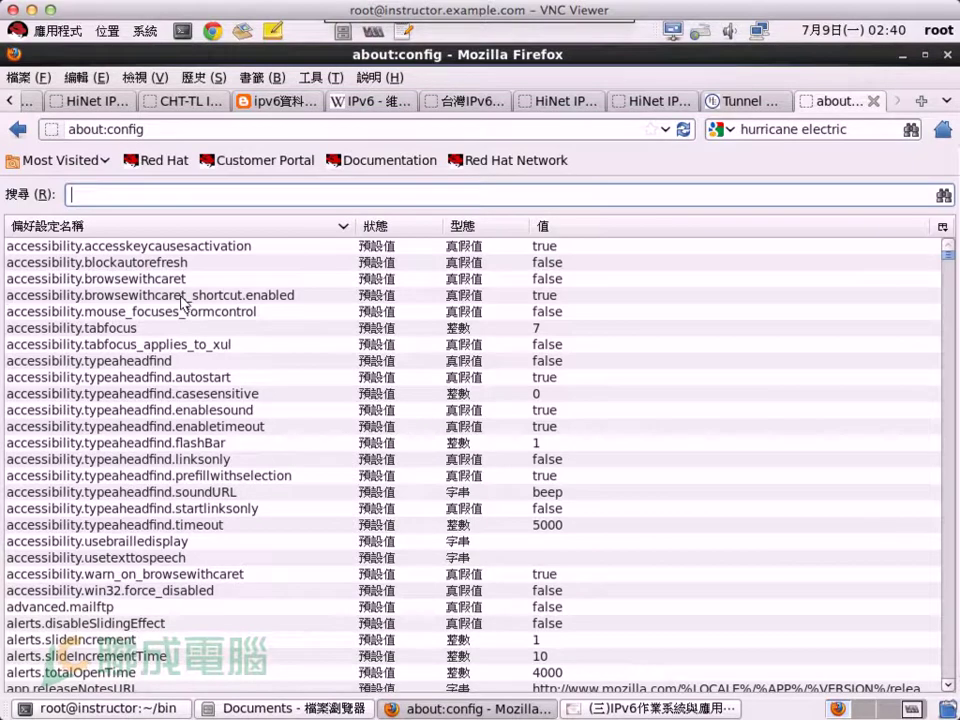
Step: Filter on ipv6 and toggle network.dns.disableIPv6 back to false
{"action": "type", "text": "ipv"}
{"action": "type", "text": "6"}
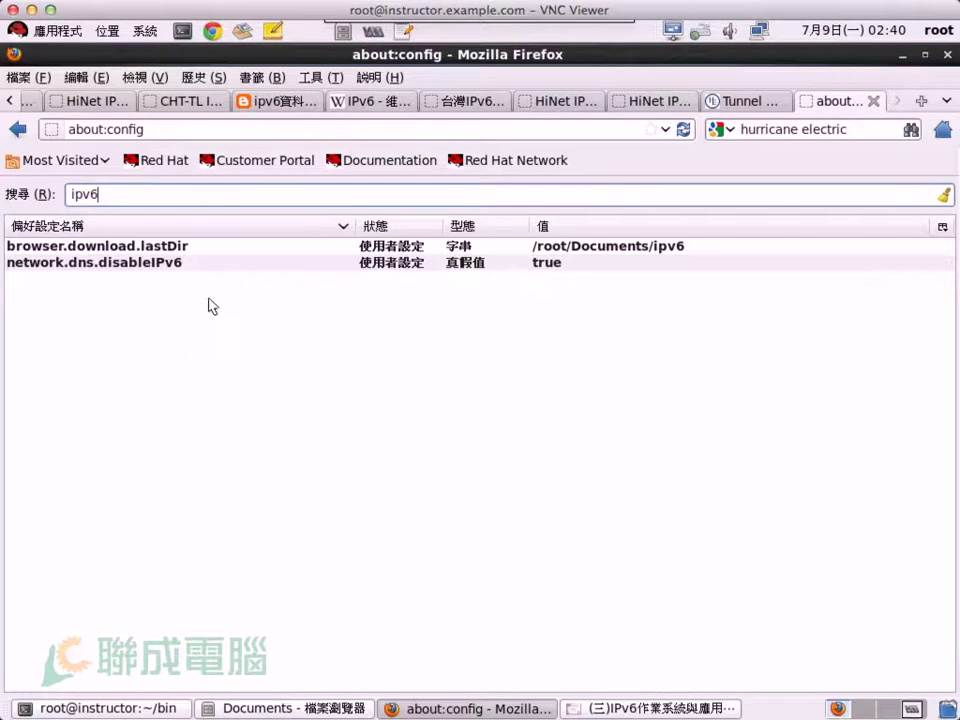
{"action": "left_click", "coordinate": [37, 266]}
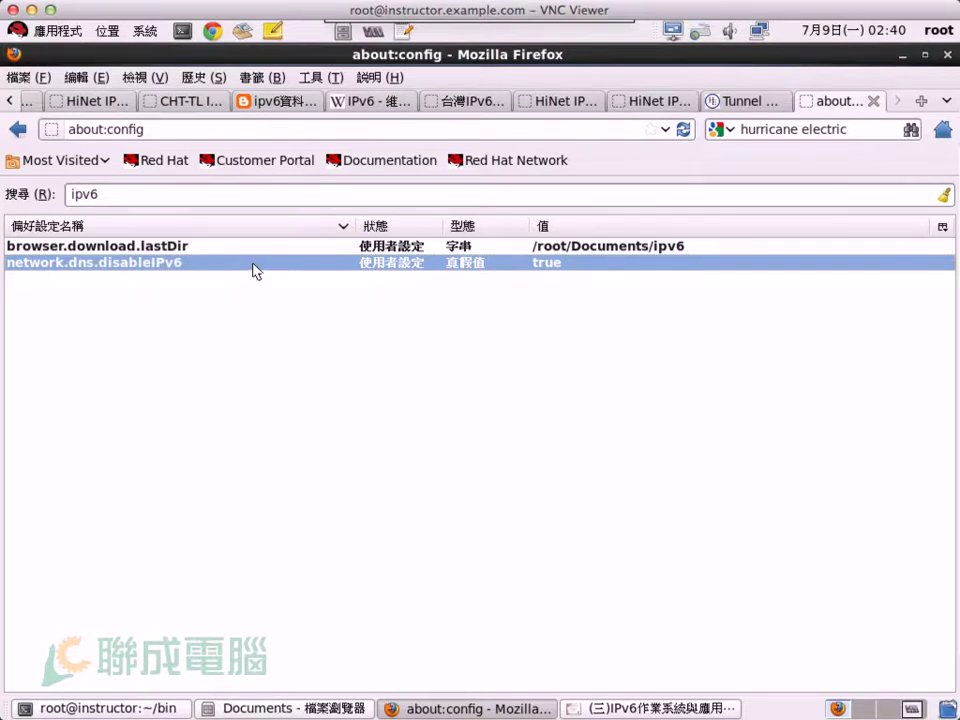
{"action": "right_click", "coordinate": [256, 270]}
{"action": "left_click", "coordinate": [282, 275]}
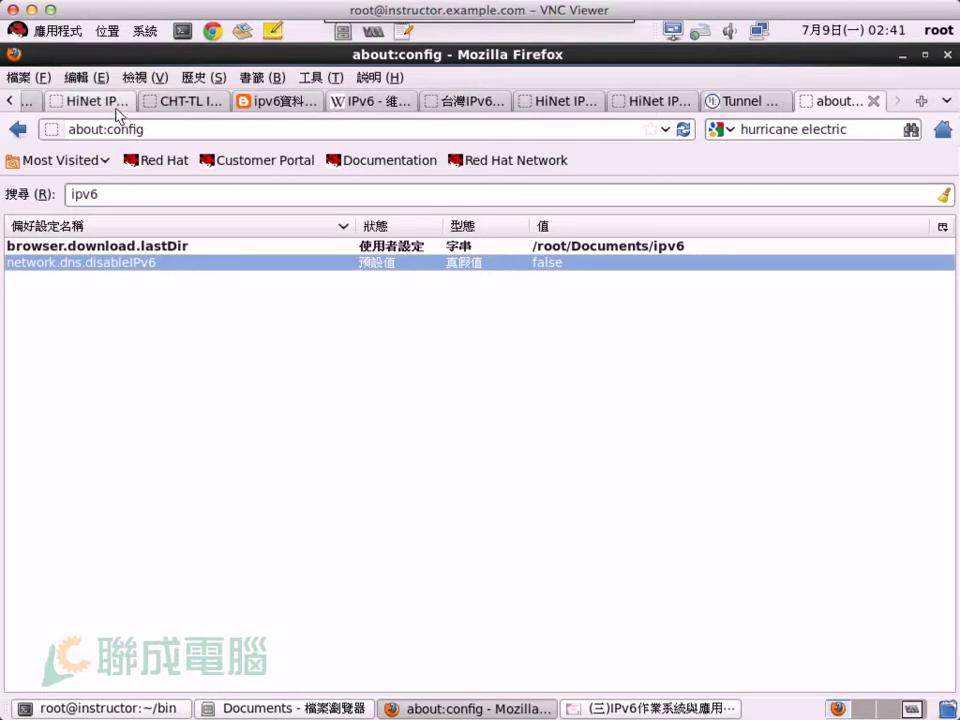
Step: Check the ipv6day.tw results showing all five checks passed, then close about:config
{"action": "left_click", "coordinate": [343, 101]}
{"action": "key", "text": "ctrl+Tab"}
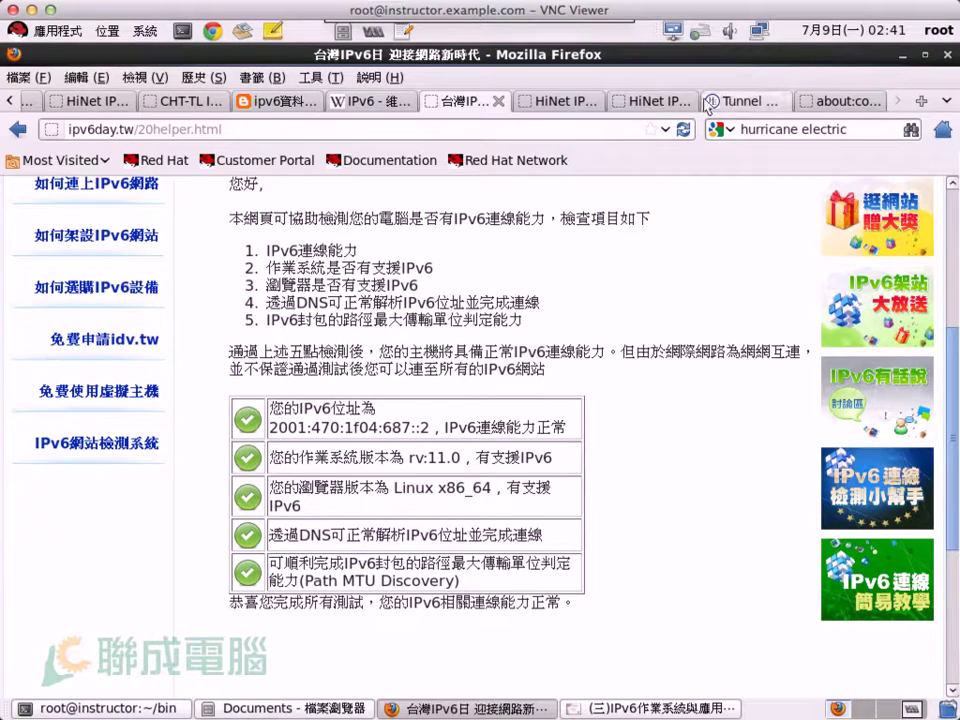
{"action": "left_click", "coordinate": [855, 101]}
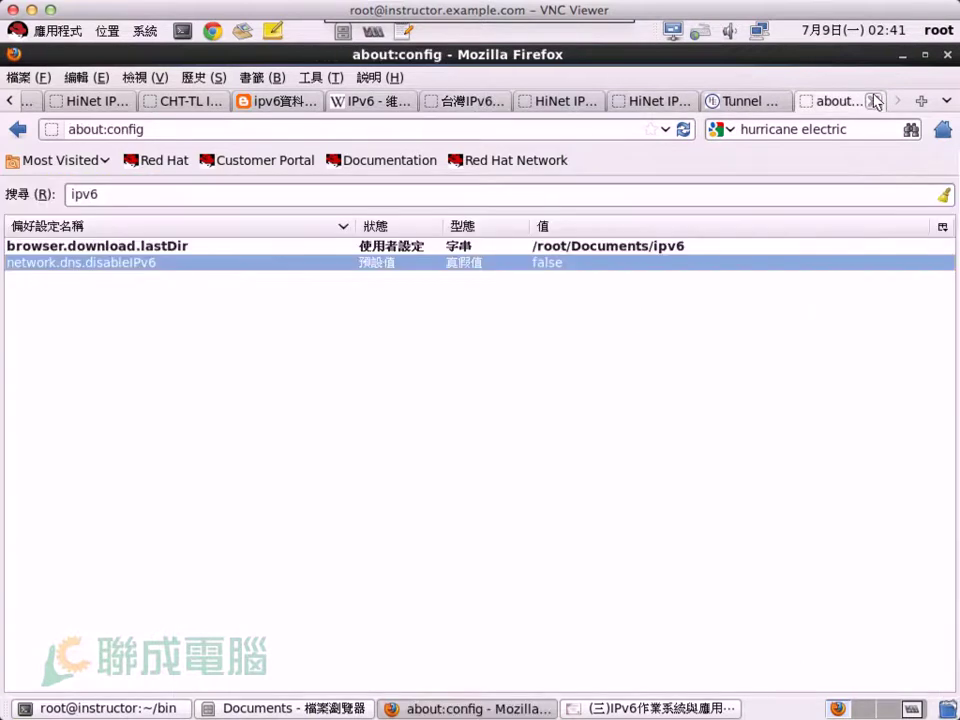
{"action": "left_click", "coordinate": [876, 101]}
{"action": "key", "text": "ctrl+t"}
{"action": "type", "text": "www.v6.facebook.com"}
{"action": "key", "text": "Return"}
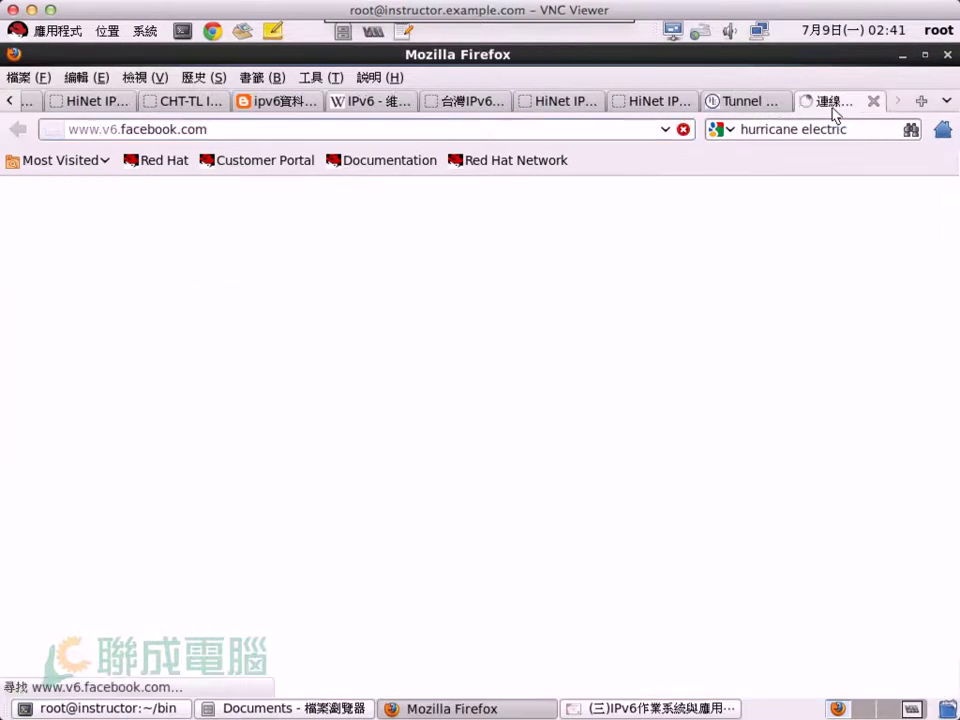